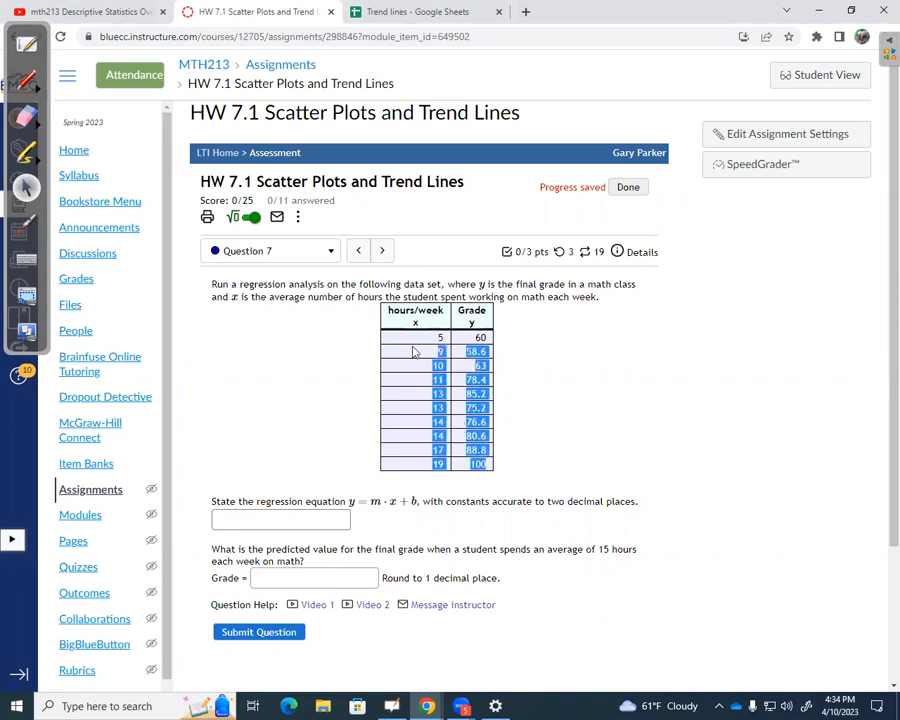
# Copy the hours/week and Grade table from the homework question and paste it at cell A1 of the Trend lines spreadsheet.
pyautogui.rightClick(400, 306)
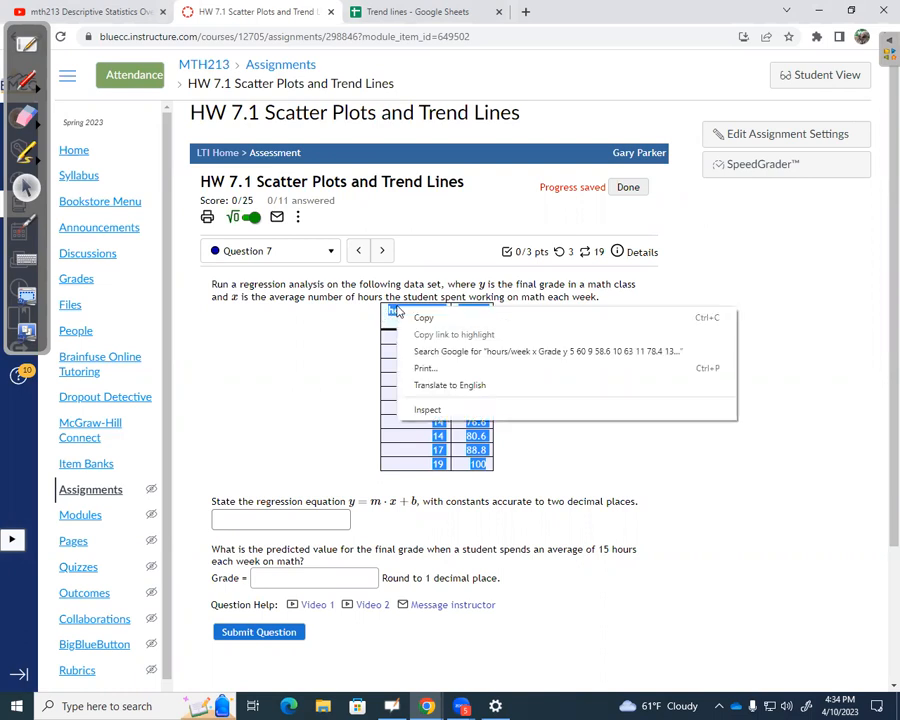
pyautogui.click(420, 316)
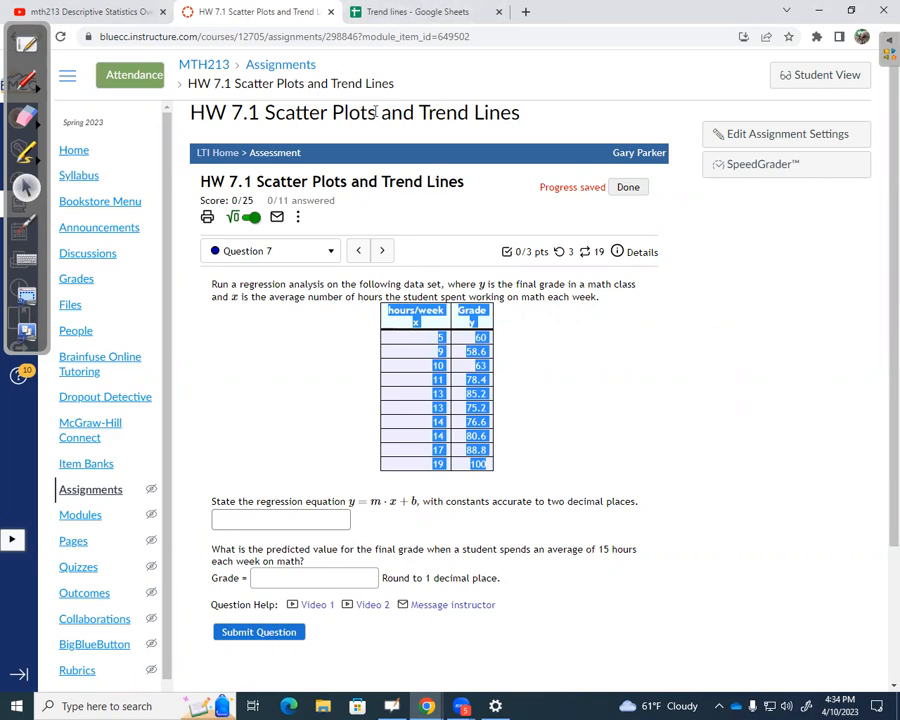
pyautogui.click(412, 11)
pyautogui.click(118, 235)
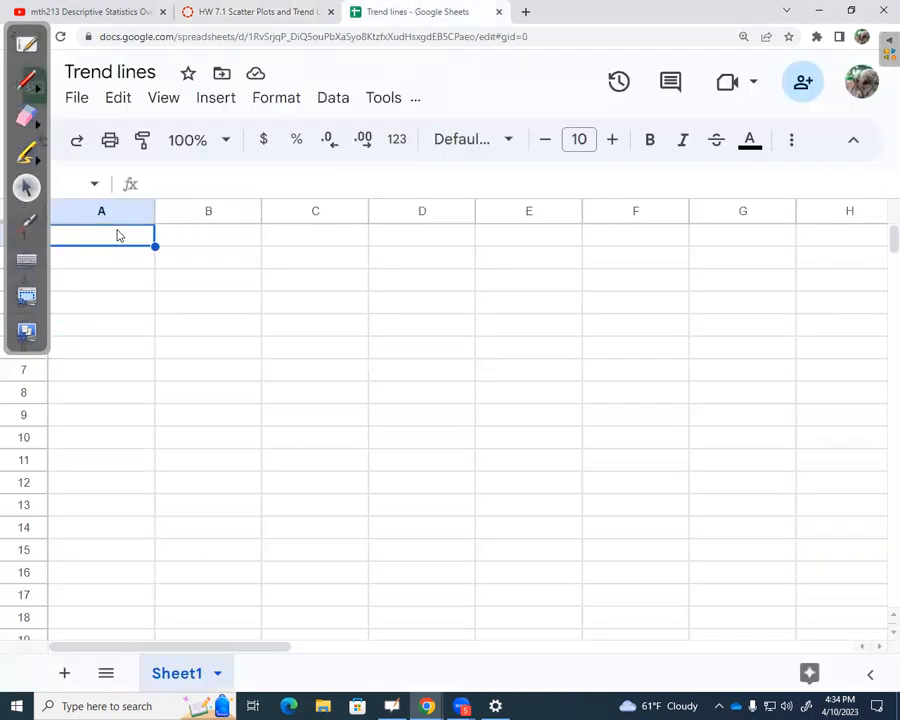
pyautogui.rightClick(118, 235)
pyautogui.click(186, 226)
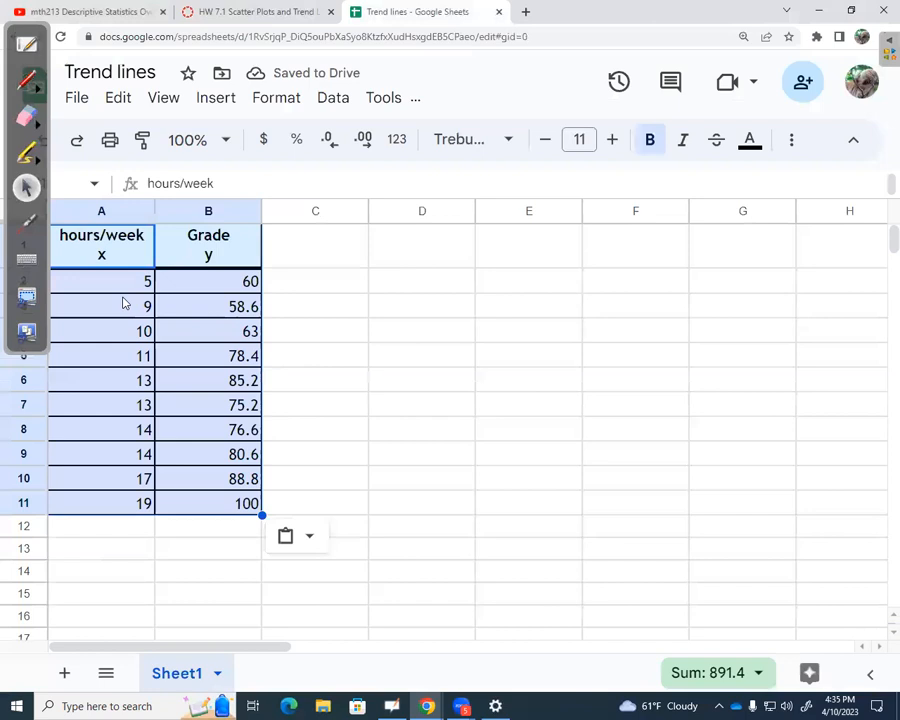
pyautogui.click(403, 362)
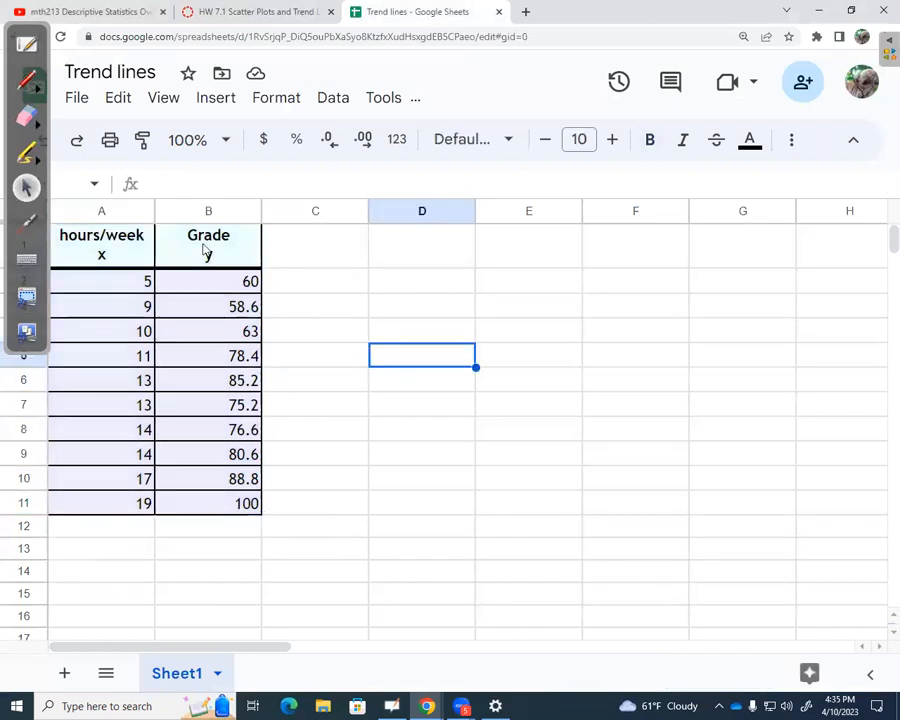
# Insert a scatter chart from the hours/week and Grade data in A1:B11 and close its editor.
pyautogui.moveTo(104, 250); pyautogui.dragTo(224, 510)
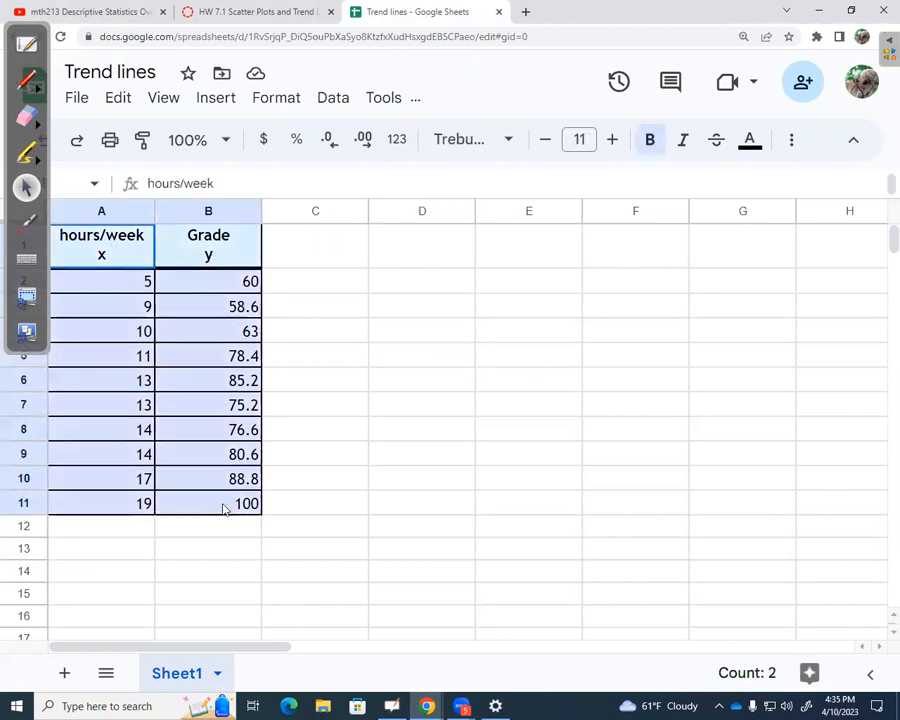
pyautogui.click(792, 144)
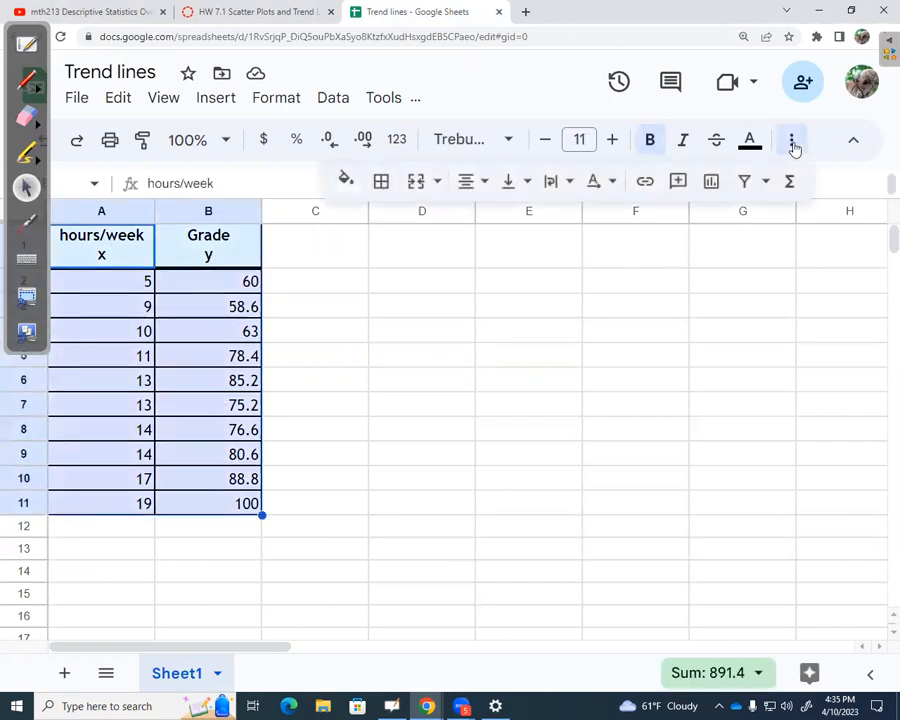
pyautogui.click(712, 182)
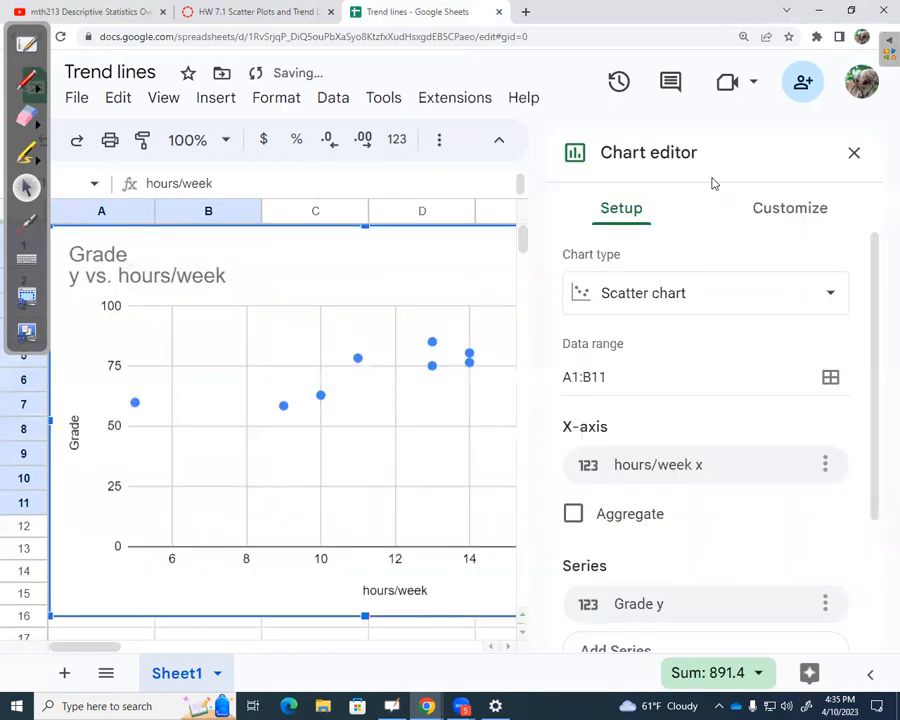
pyautogui.click(855, 151)
# Move the scatter chart off the data table so it starts around column C, row 6.
pyautogui.hotkey('ctrl', '-')
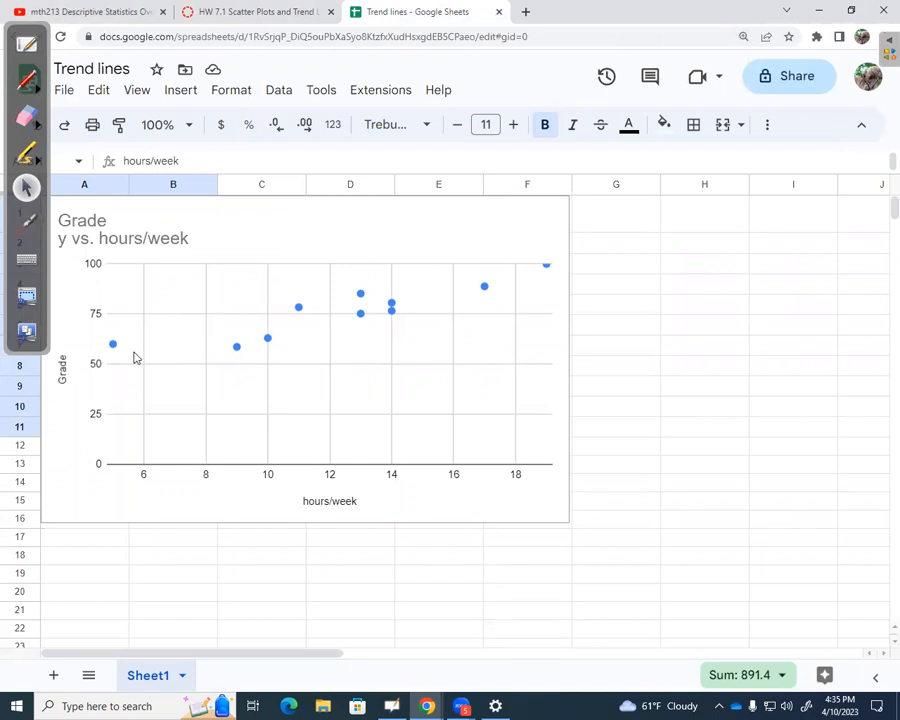
pyautogui.click(248, 212)
pyautogui.moveTo(270, 222); pyautogui.dragTo(448, 349)
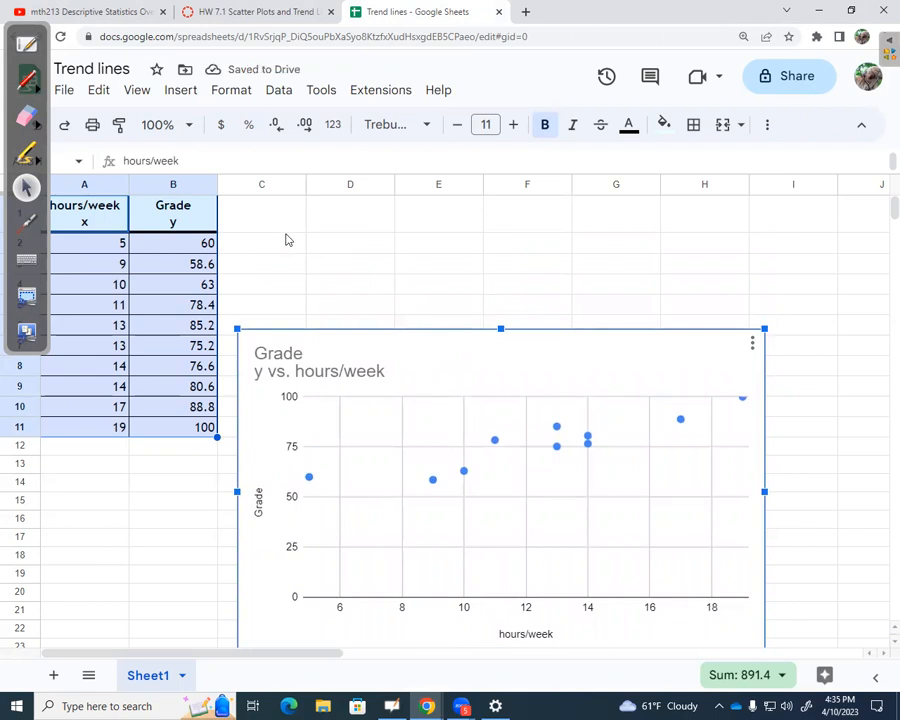
# Enter the label "slope" in cell C2.
pyautogui.click(283, 244)
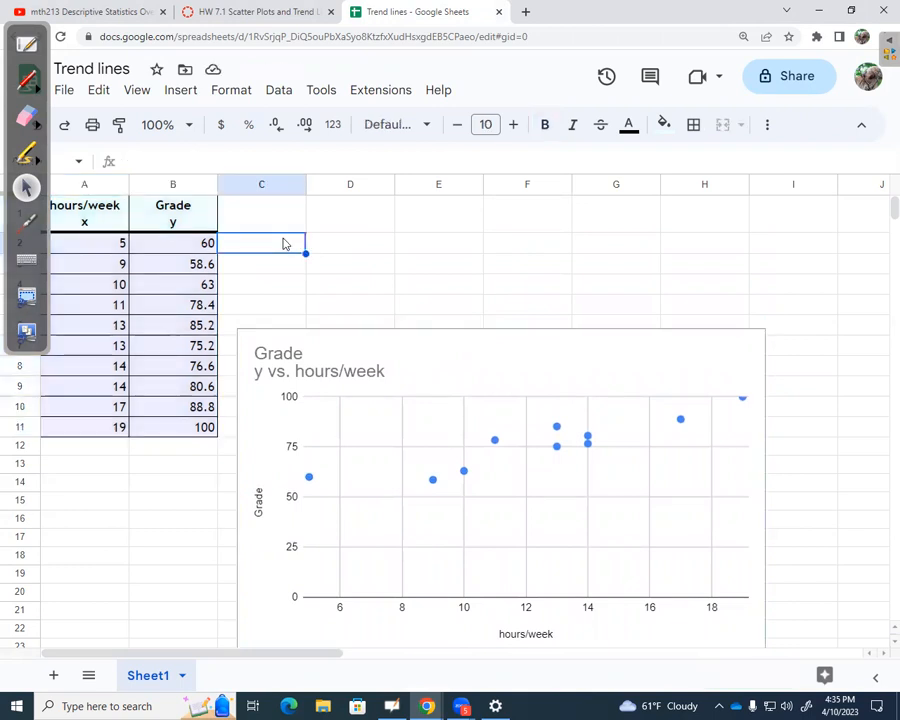
pyautogui.write('slope')
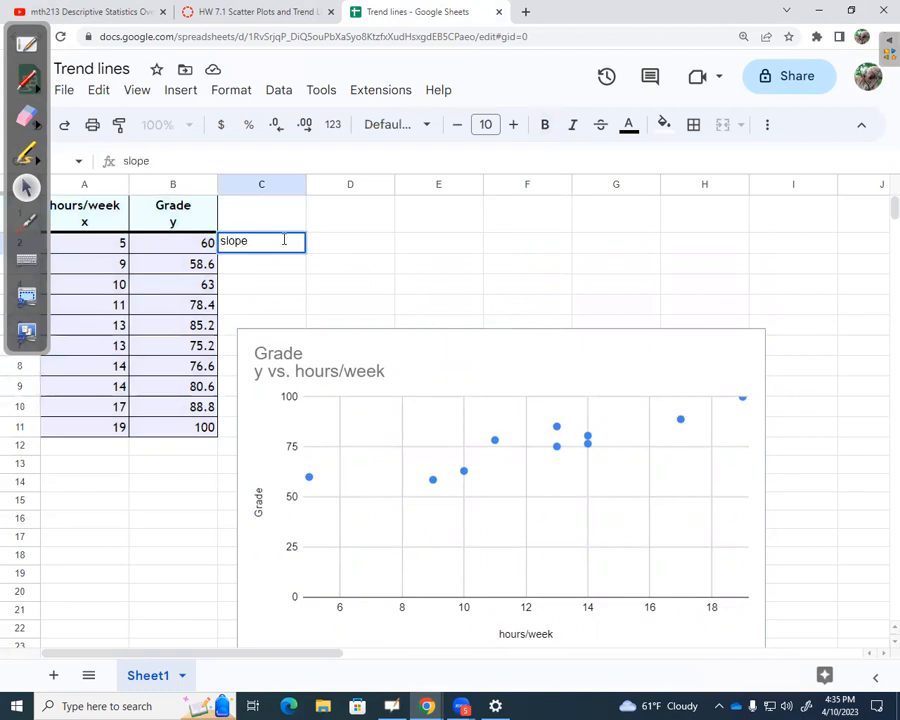
pyautogui.press('Tab')
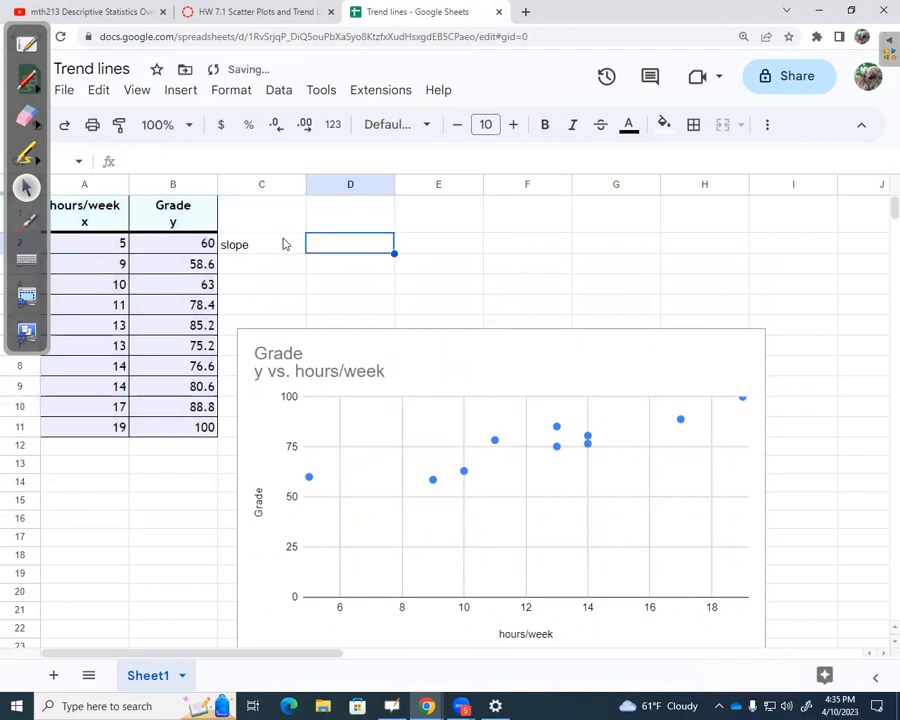
# Calculate the regression slope in D2 with =SLOPE(B2:B11,A2:A11), using grades as y data and hours as x data.
pyautogui.write('=slop')
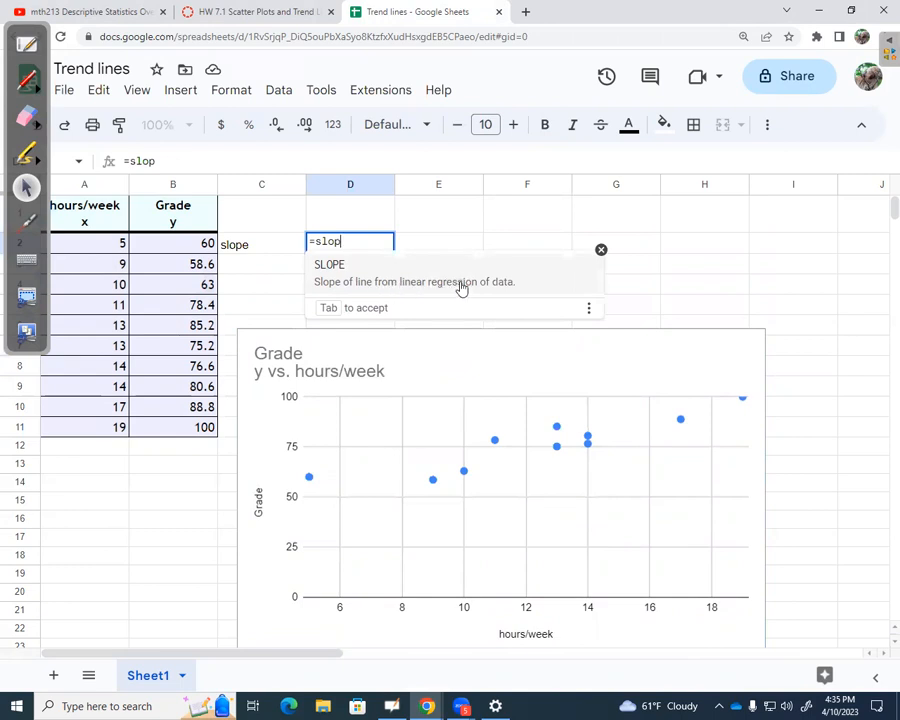
pyautogui.click(384, 276)
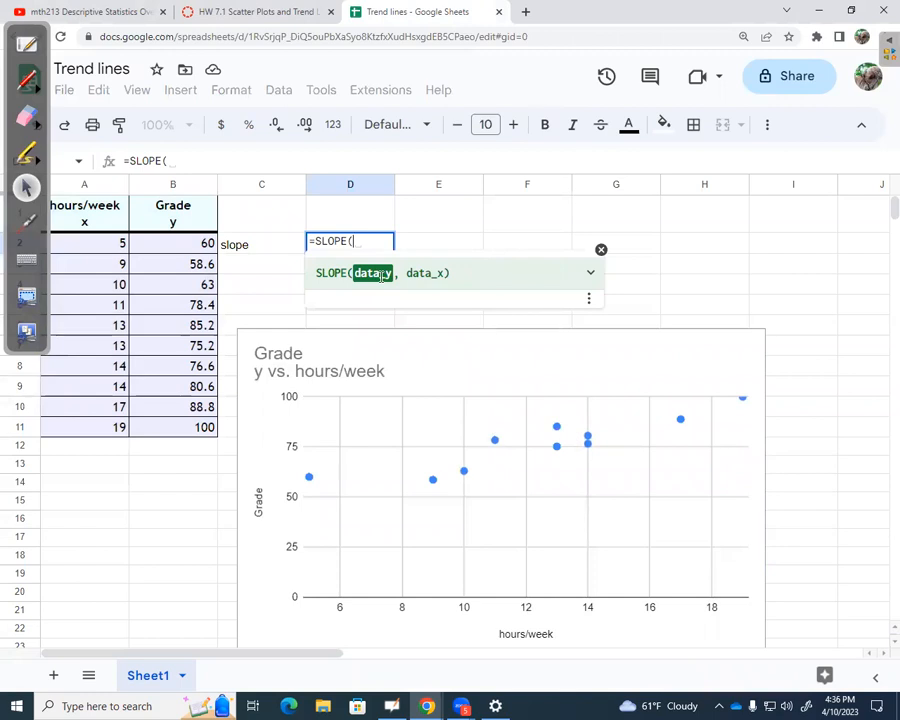
pyautogui.moveTo(185, 243); pyautogui.dragTo(199, 428)
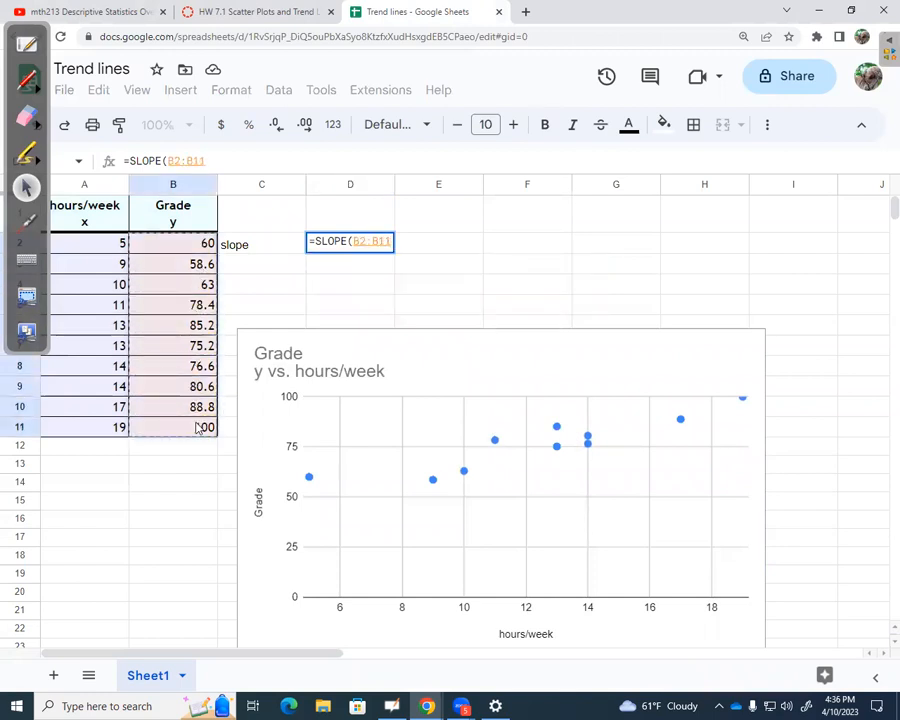
pyautogui.write(',')
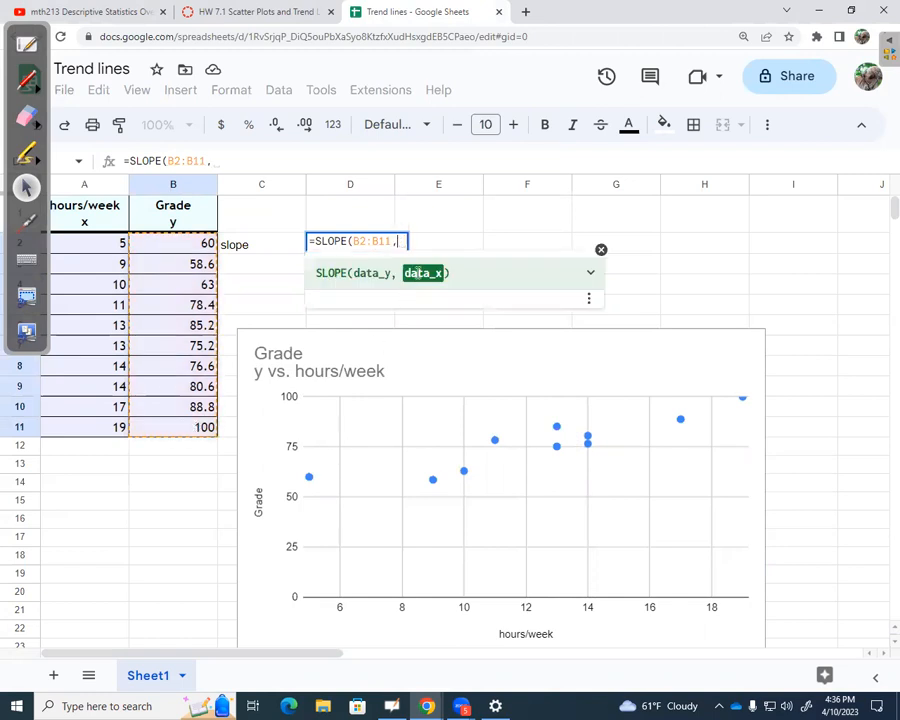
pyautogui.click(110, 247)
pyautogui.moveTo(109, 260); pyautogui.dragTo(101, 431)
pyautogui.write(')')
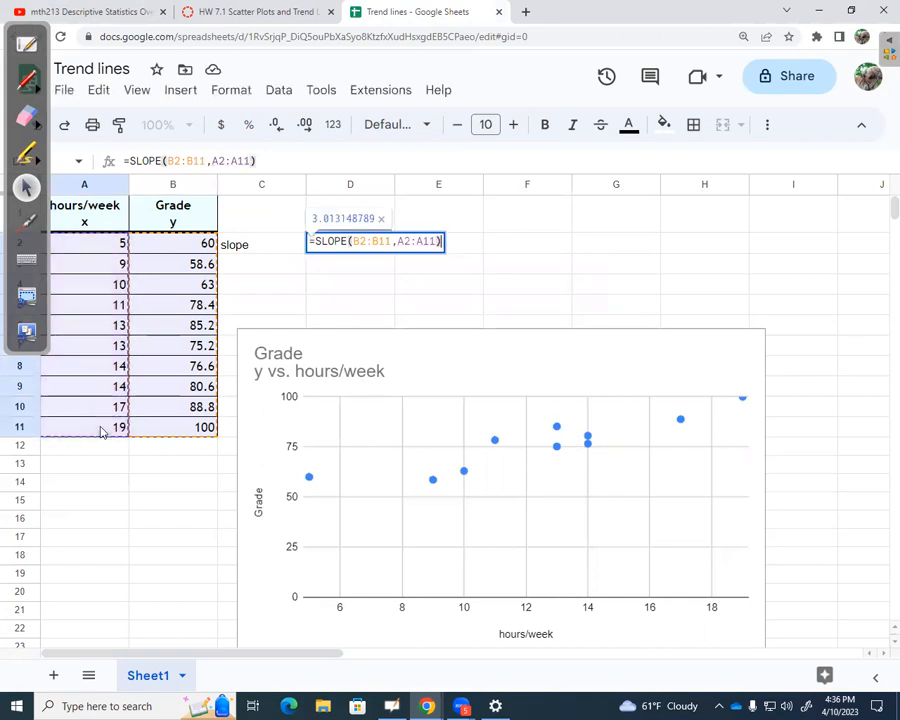
pyautogui.press('Return')
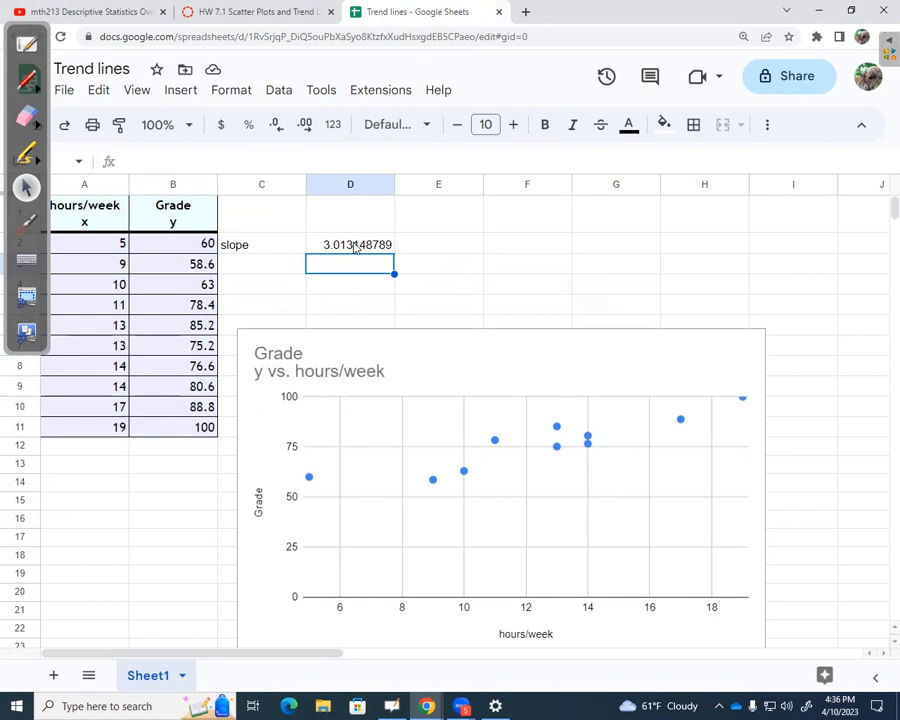
# Enter the label "intercept" in cell C3.
pyautogui.click(262, 267)
pyautogui.write('intercept')
pyautogui.press('Tab')
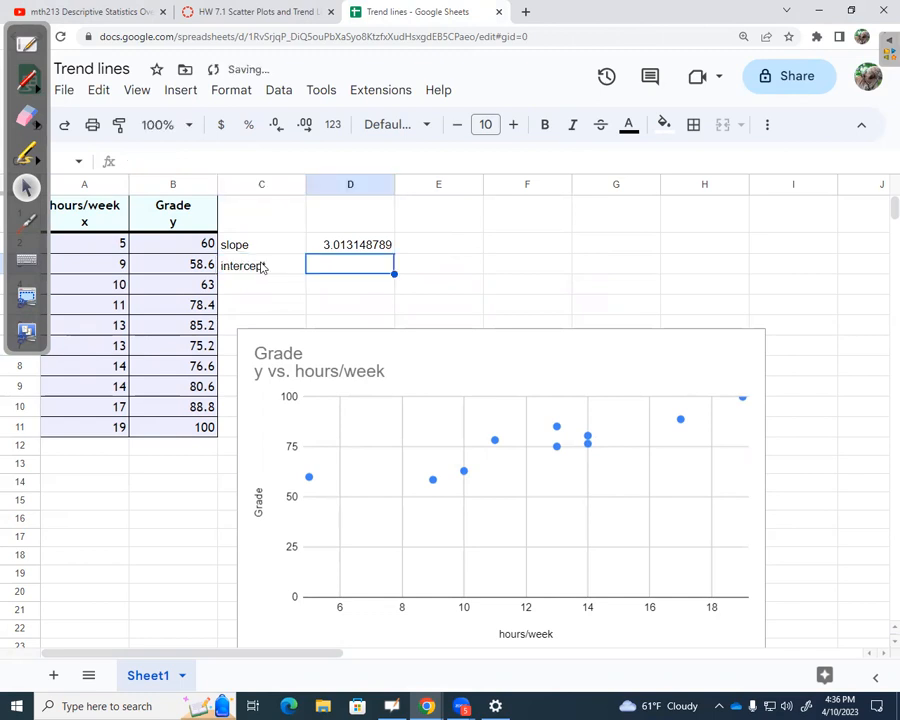
# Calculate the regression y-intercept in D3 with =INTERCEPT(B2:B11,A2:A11).
pyautogui.write('=')
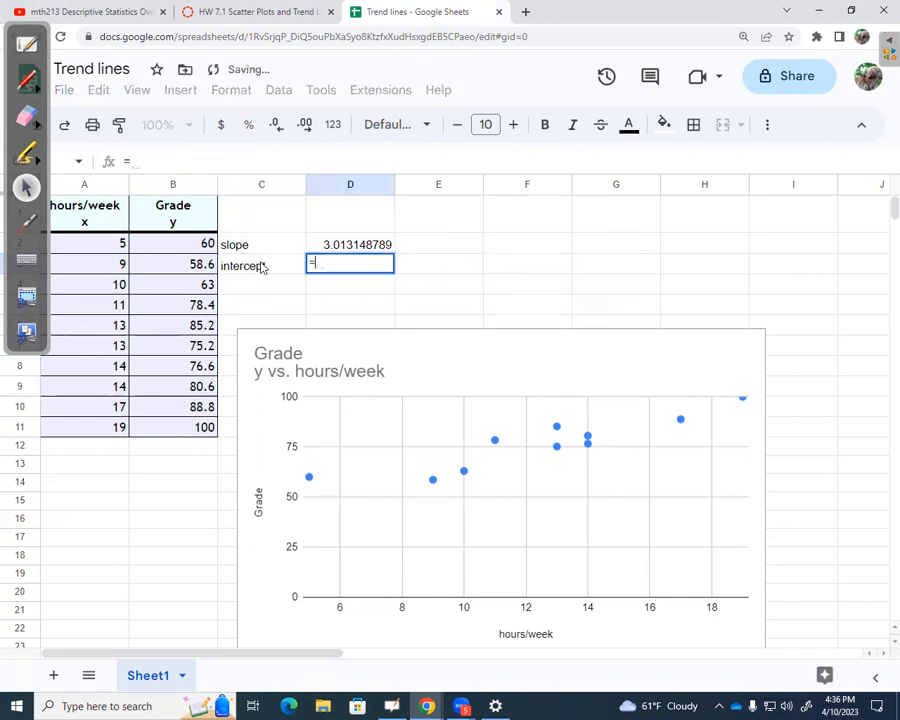
pyautogui.write('int')
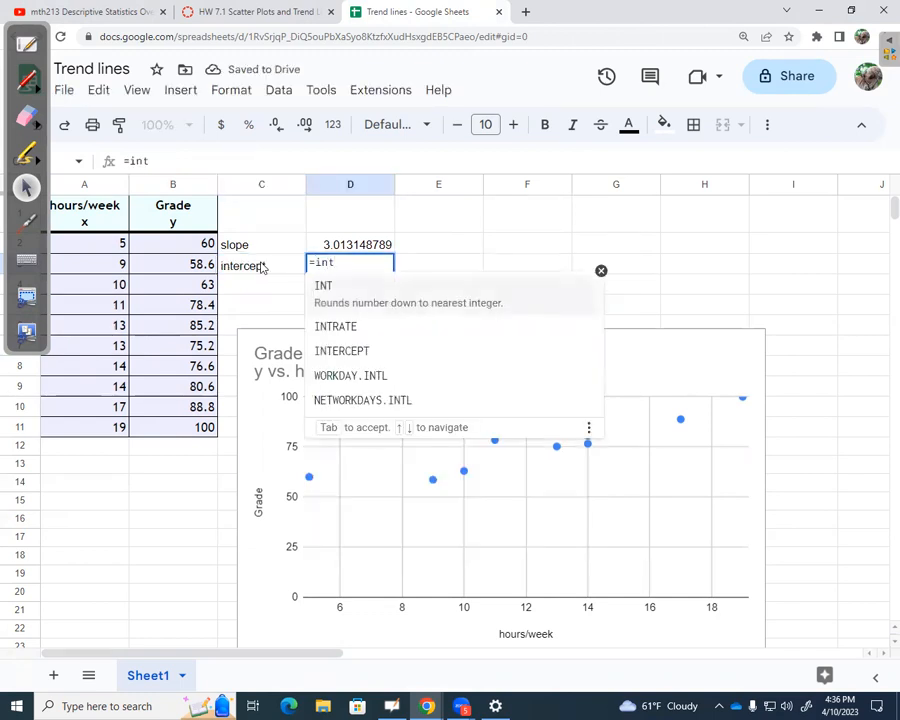
pyautogui.click(343, 350)
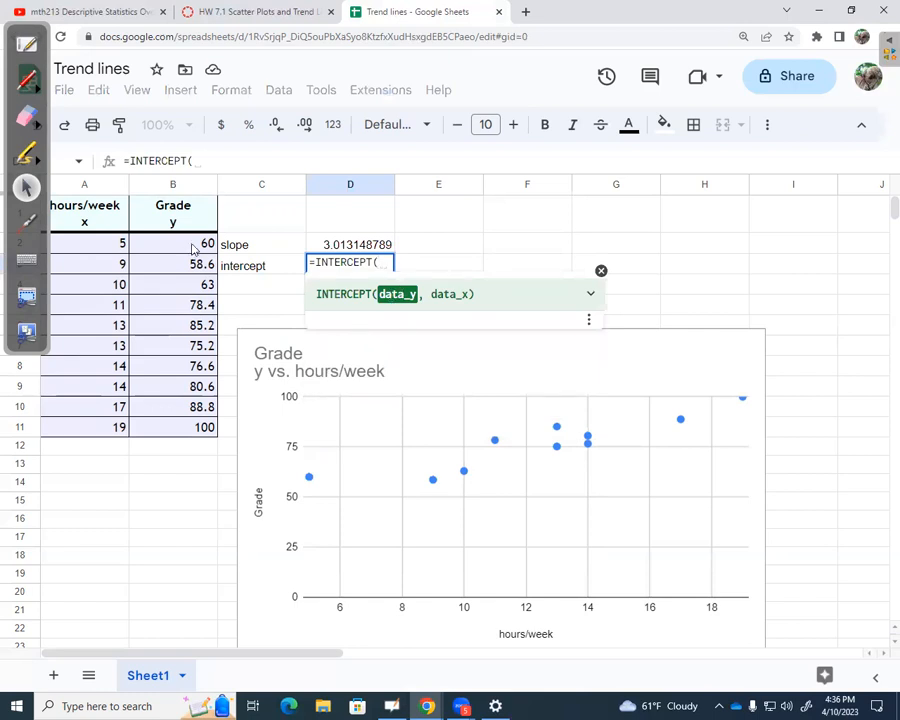
pyautogui.moveTo(194, 248); pyautogui.dragTo(181, 432)
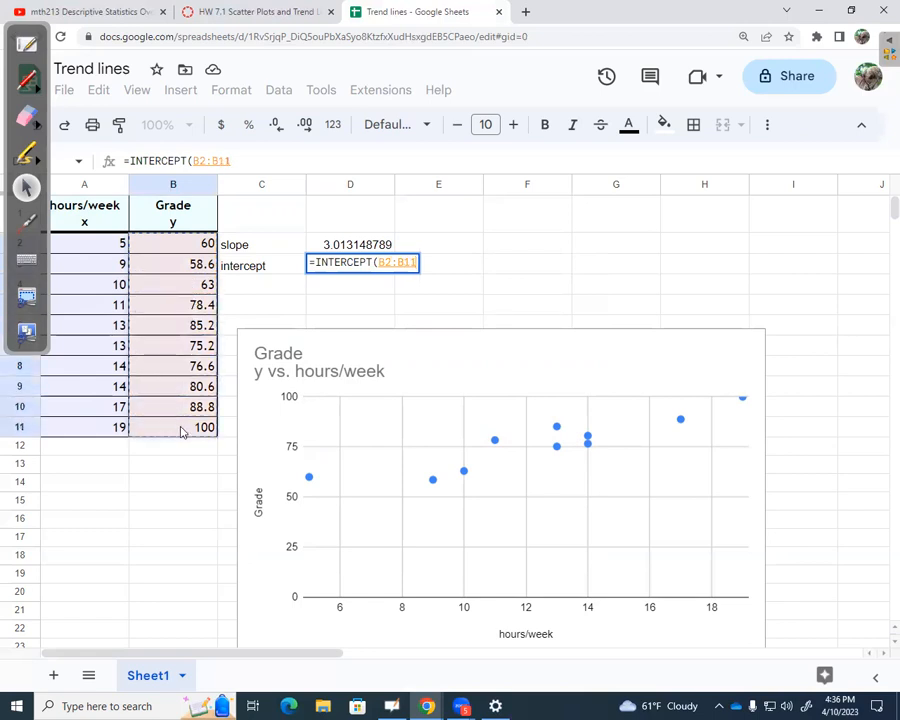
pyautogui.write(',')
pyautogui.moveTo(56, 244); pyautogui.dragTo(117, 428)
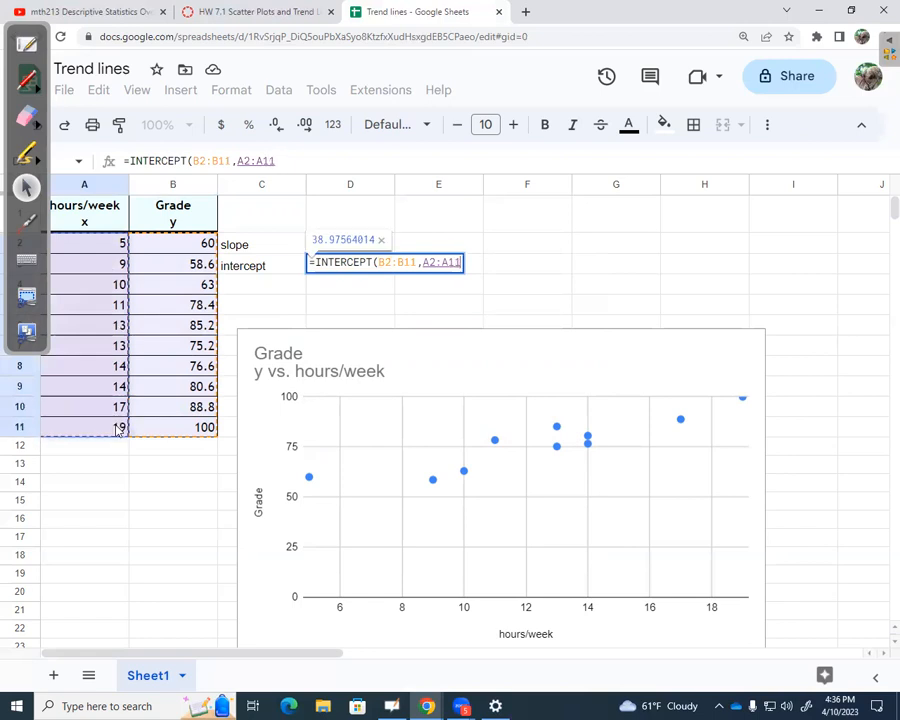
pyautogui.press('Return')
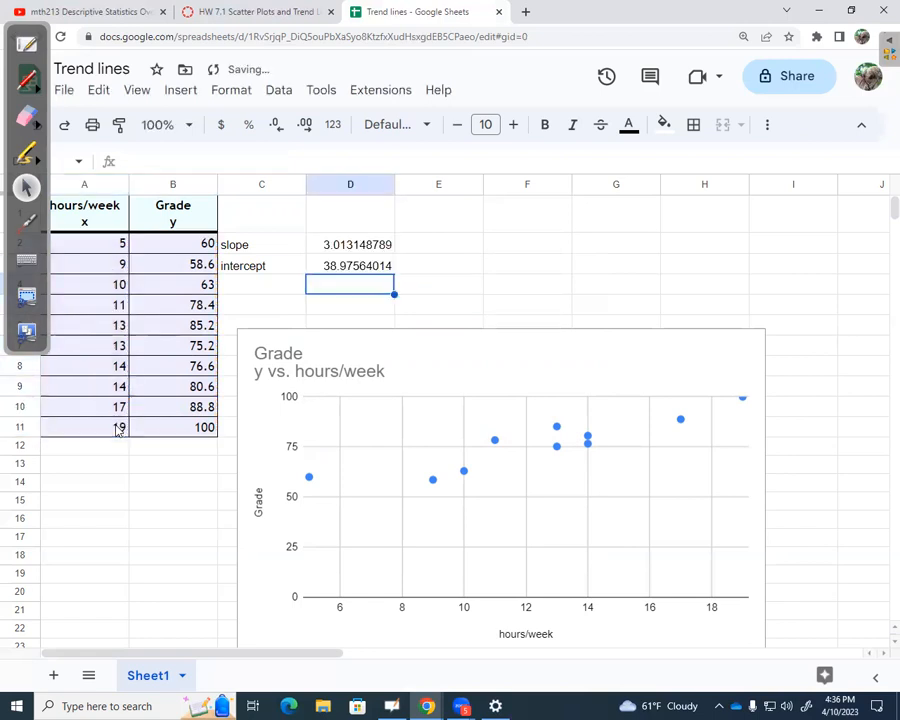
# Reduce the slope and intercept values in D2:D3 to two decimal places.
pyautogui.click(367, 270)
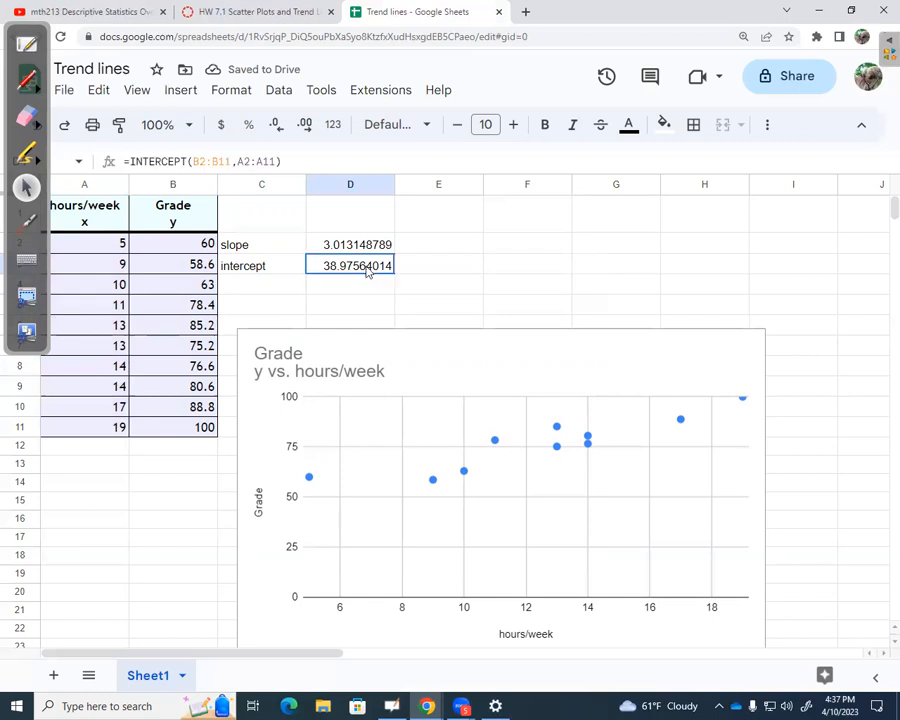
pyautogui.click(377, 243)
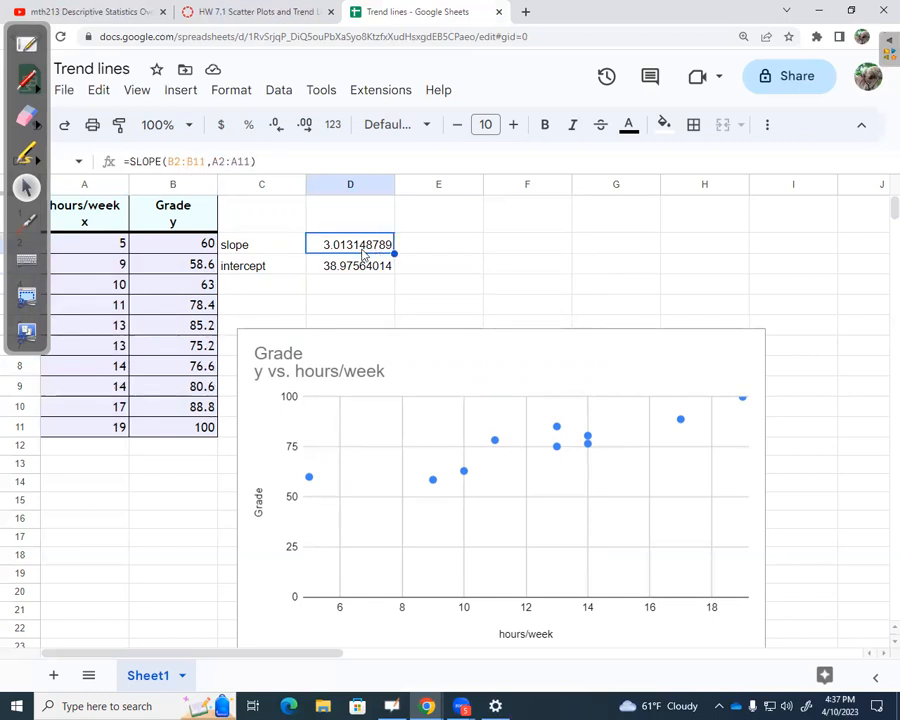
pyautogui.moveTo(364, 248); pyautogui.dragTo(366, 264)
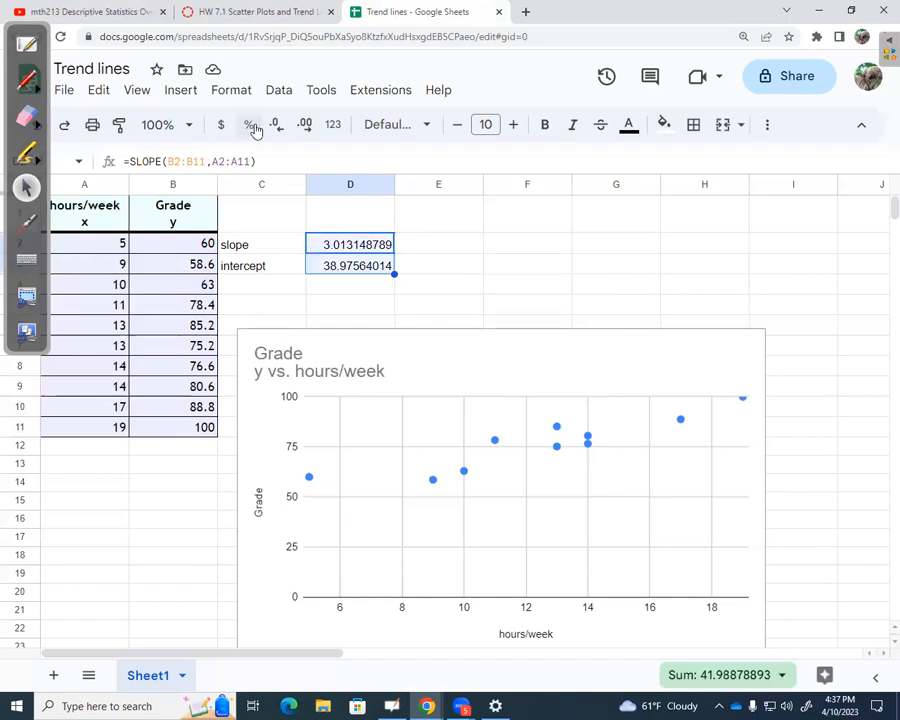
pyautogui.click(276, 125)
pyautogui.click(276, 125)
pyautogui.click(276, 125)
pyautogui.click(276, 125)
pyautogui.click(276, 125)
pyautogui.click(276, 125)
pyautogui.click(276, 125)
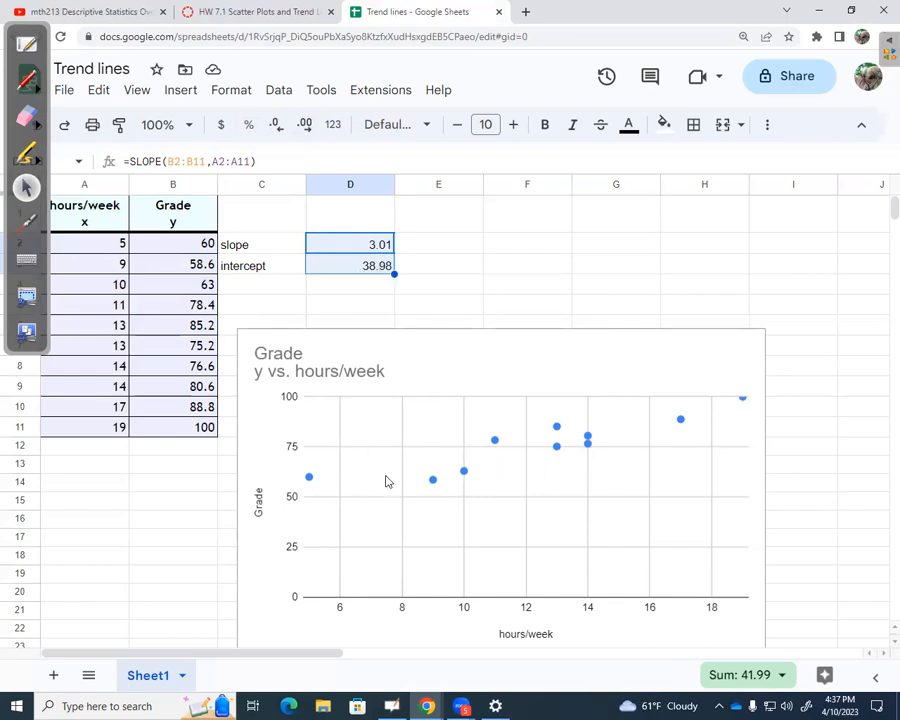
# Add a linear trendline to the Grade series of the scatter chart.
pyautogui.click(461, 372)
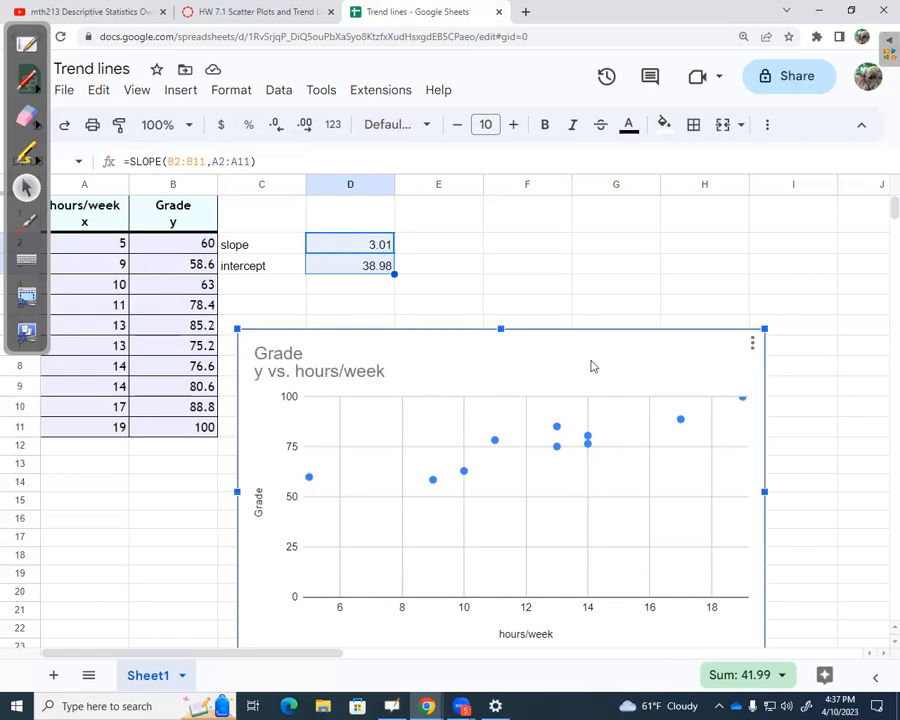
pyautogui.click(752, 345)
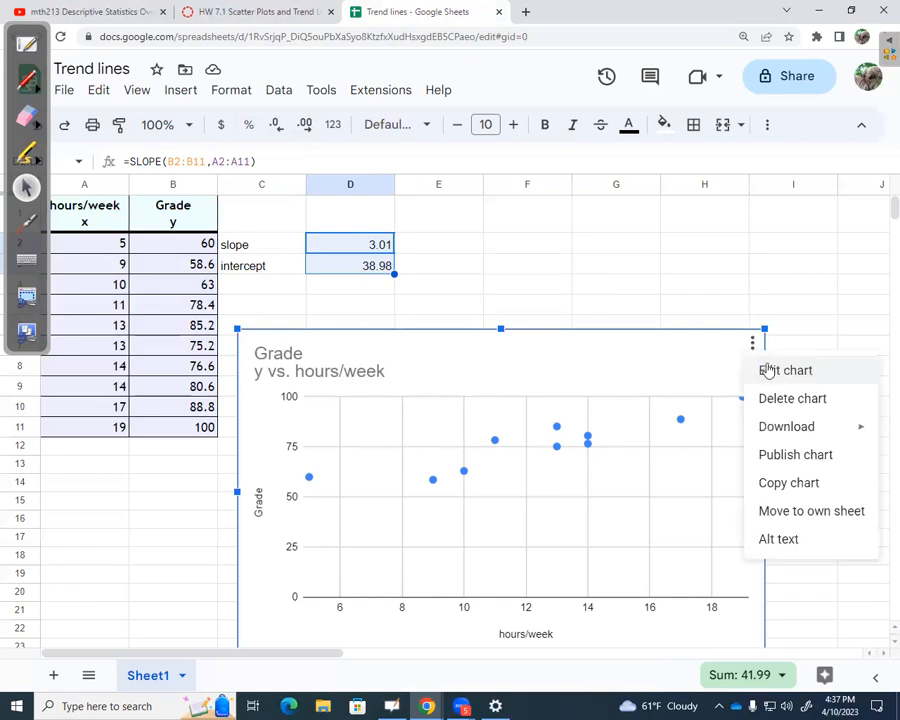
pyautogui.click(769, 370)
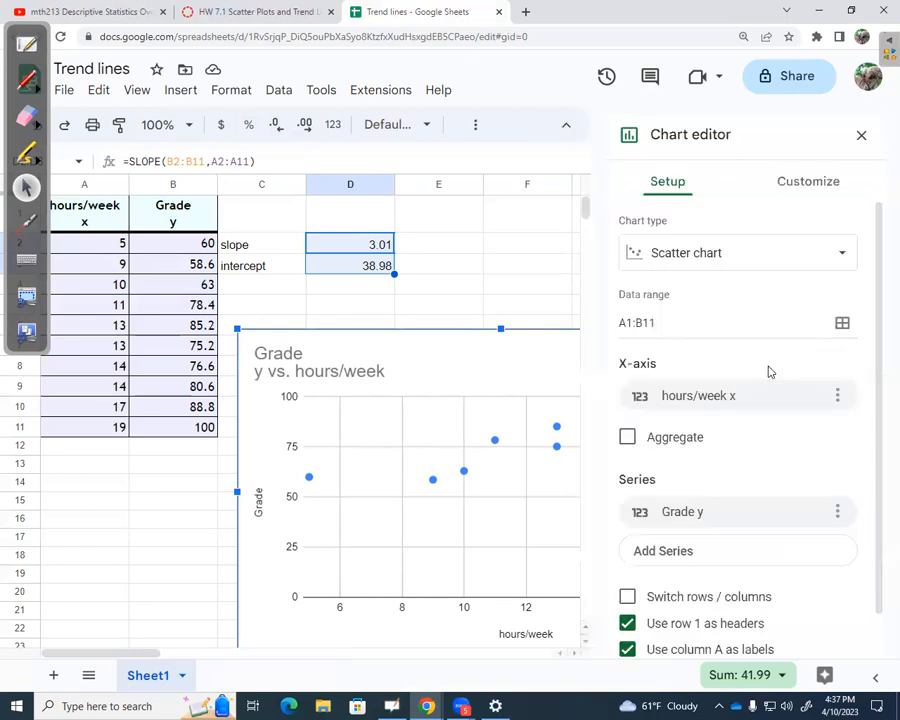
pyautogui.click(806, 186)
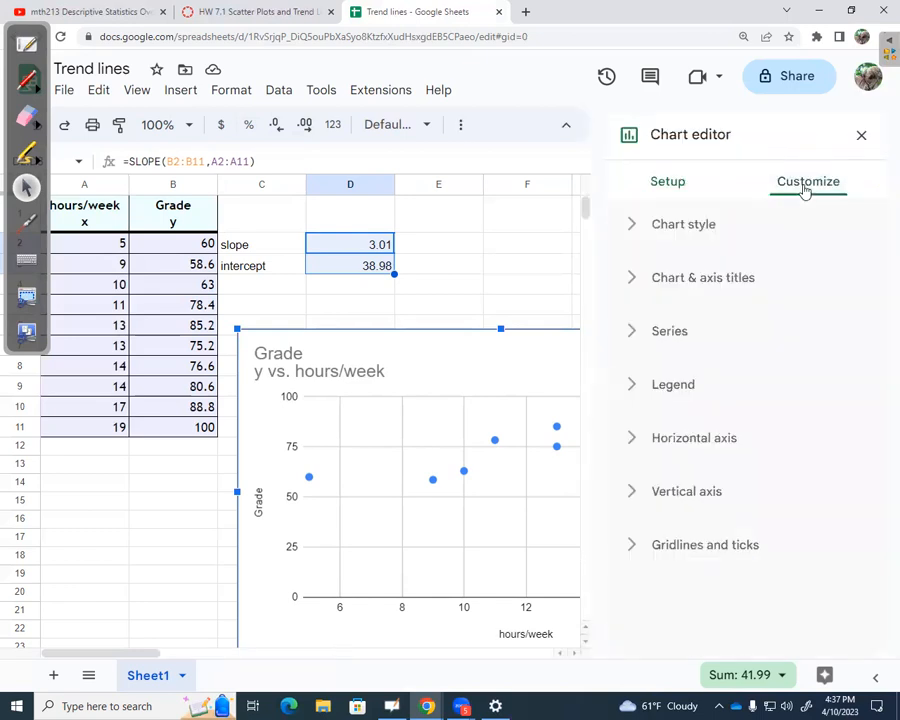
pyautogui.click(670, 335)
pyautogui.scroll(-5, 670, 338)
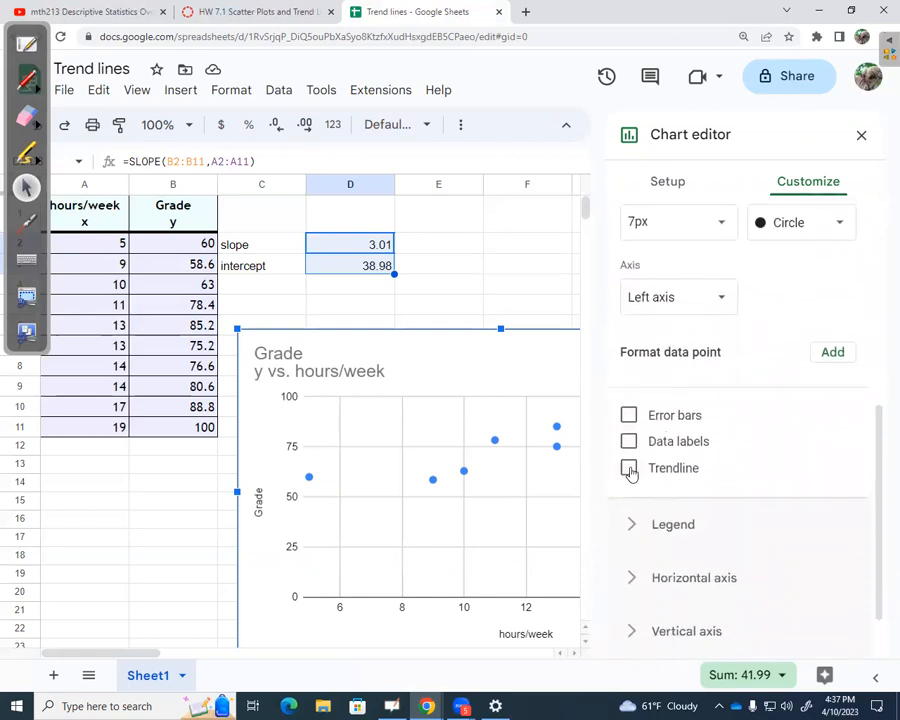
pyautogui.click(629, 469)
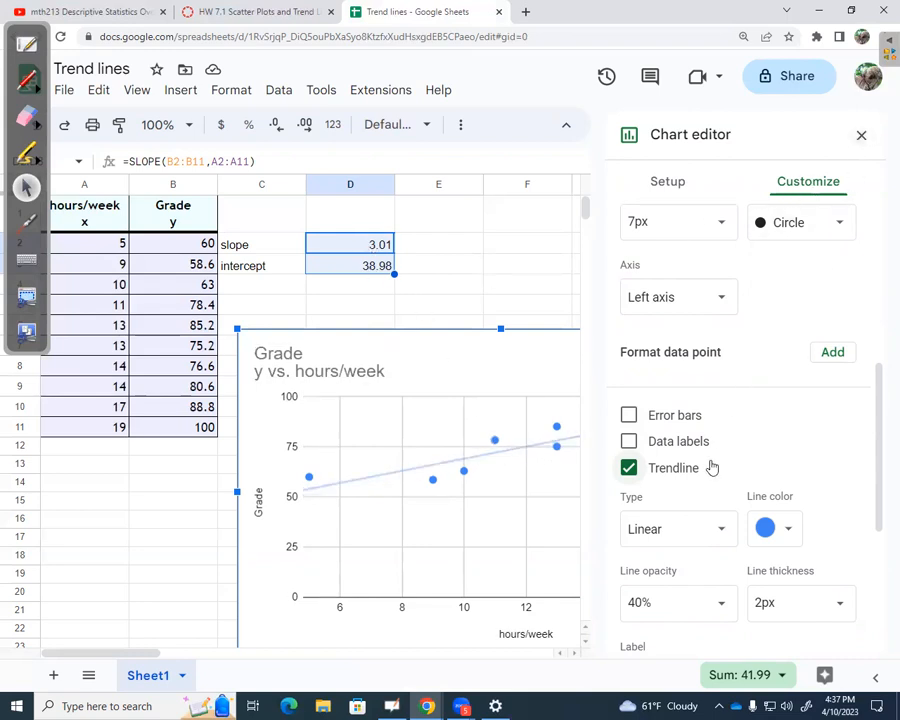
# Set the trendline's label to Use Equation.
pyautogui.scroll(-1, 712, 467)
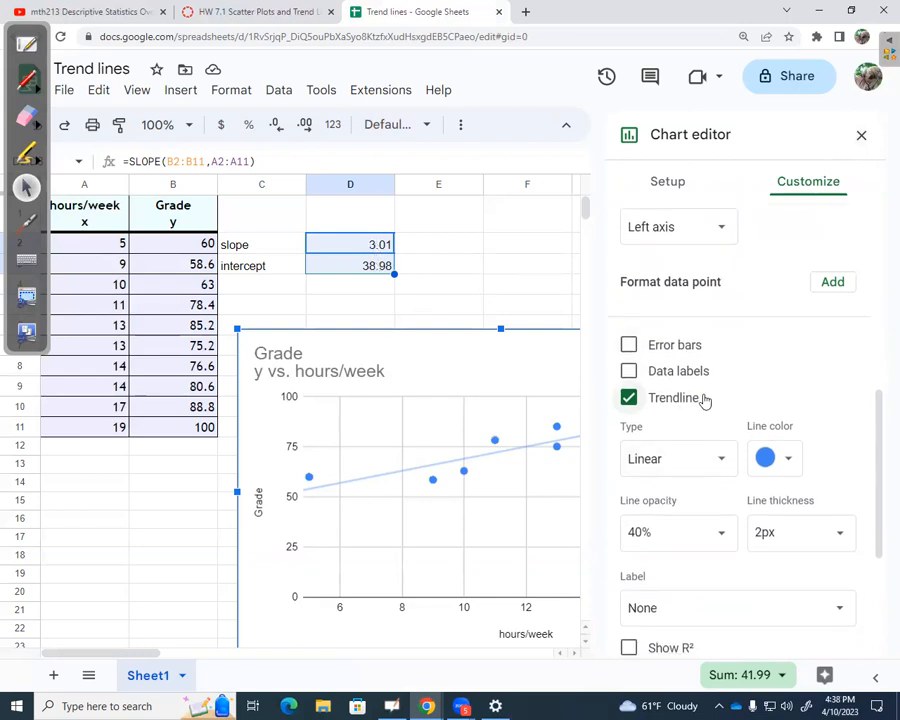
pyautogui.scroll(-1, 705, 400)
pyautogui.scroll(-2, 705, 400)
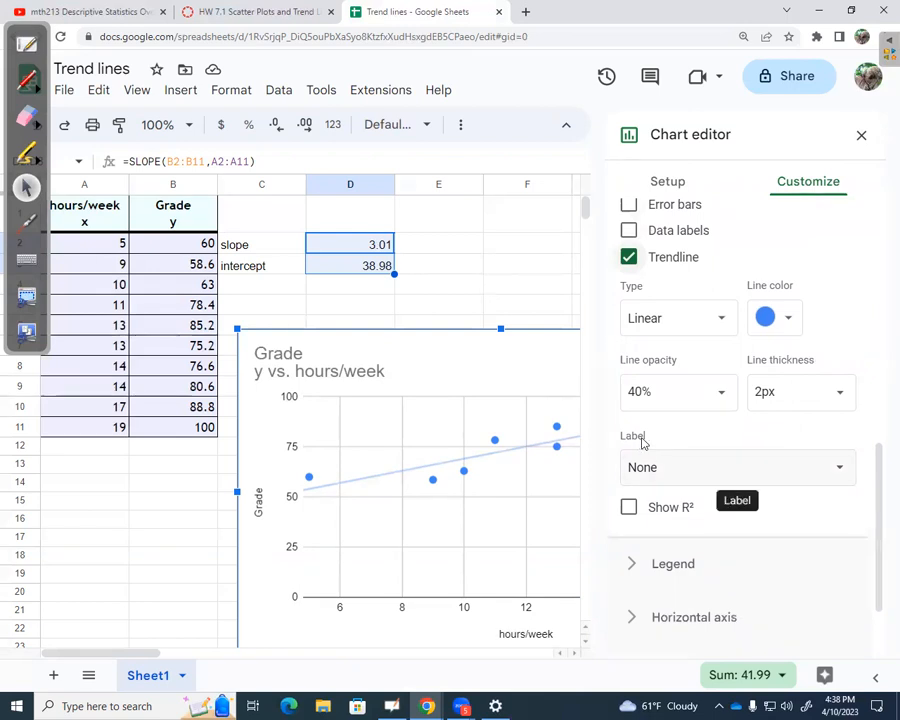
pyautogui.click(651, 470)
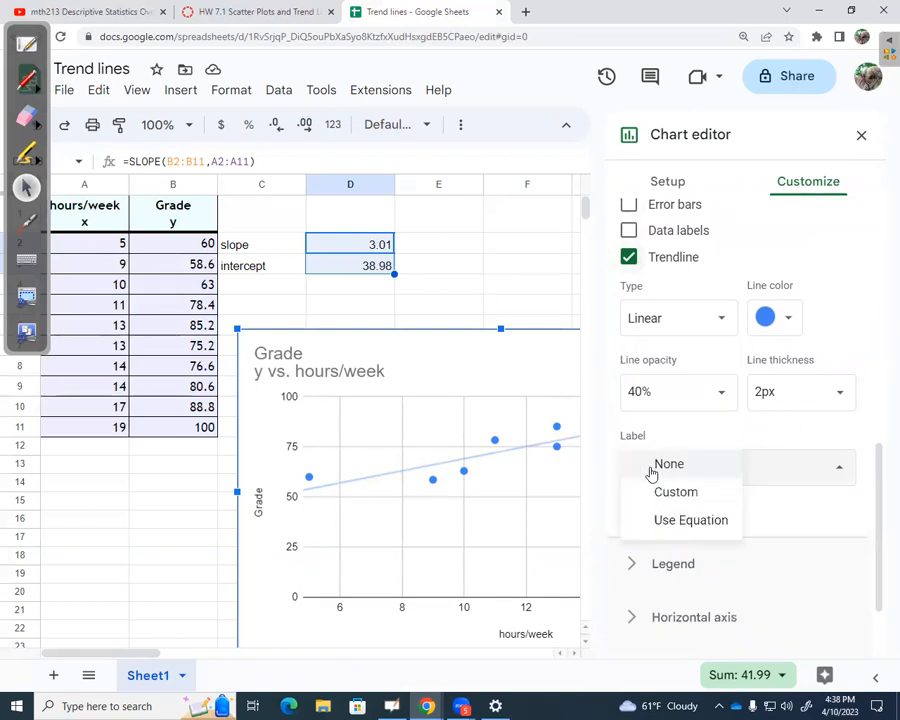
pyautogui.click(665, 522)
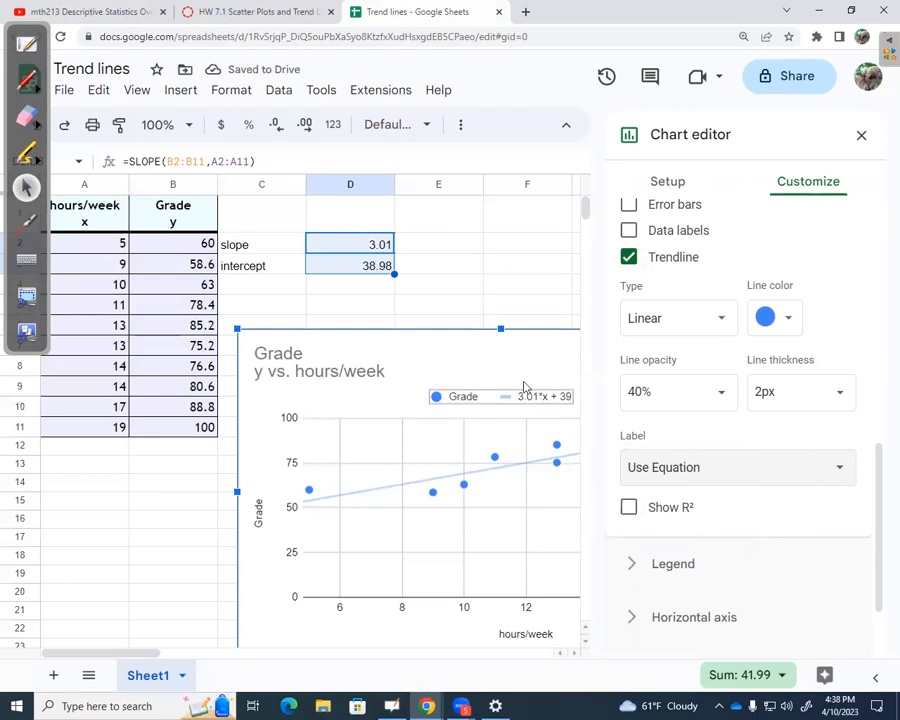
# Inspect the slope formula in D2 and the intercept formula in D3 without changing them.
pyautogui.click(378, 246)
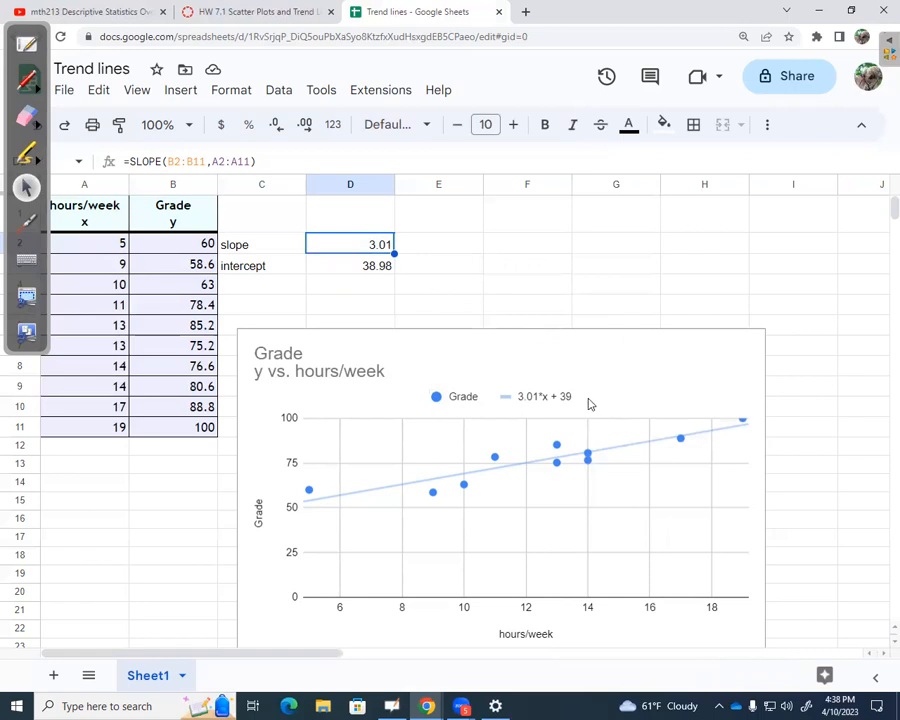
pyautogui.doubleClick(373, 247)
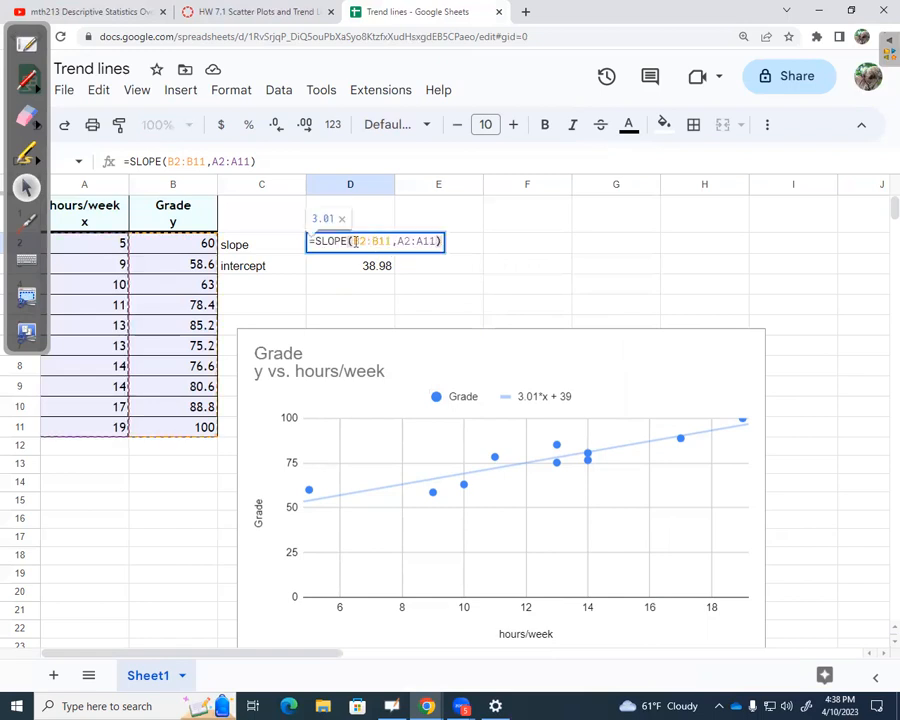
pyautogui.click(372, 268)
pyautogui.doubleClick(372, 267)
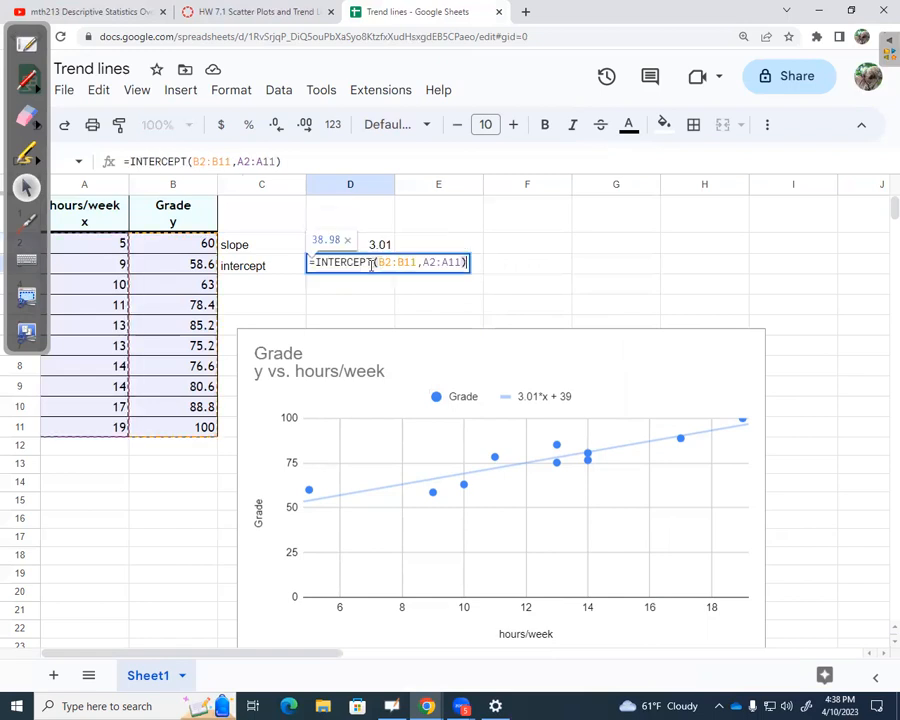
pyautogui.click(257, 270)
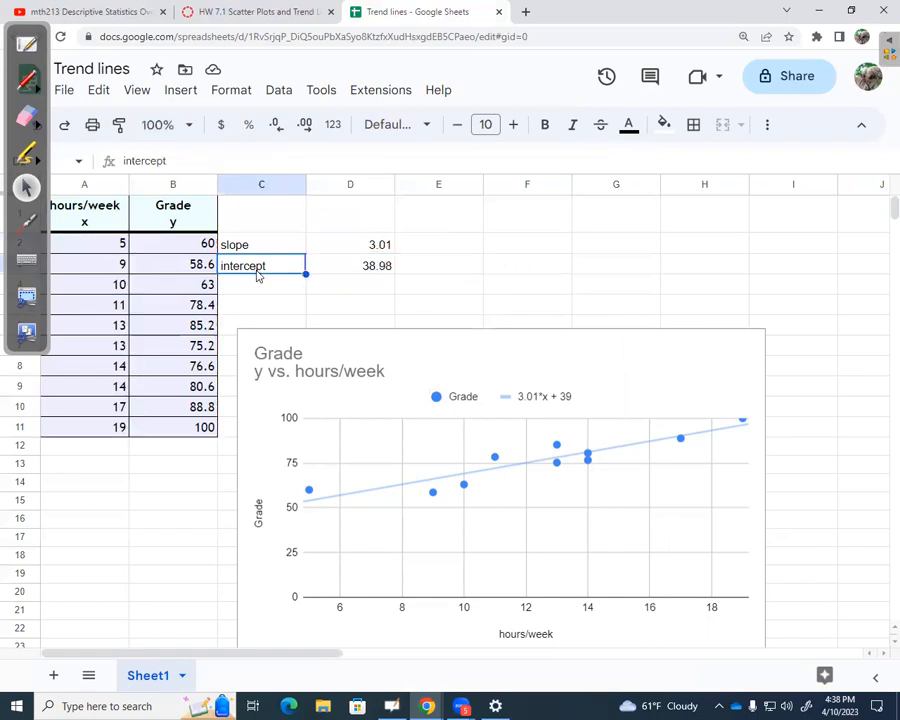
# Switch to the HW 7.1 assignment and submit y = 3.01x + 38.98 as the regression equation for Question 7.
pyautogui.click(109, 19)
pyautogui.click(247, 14)
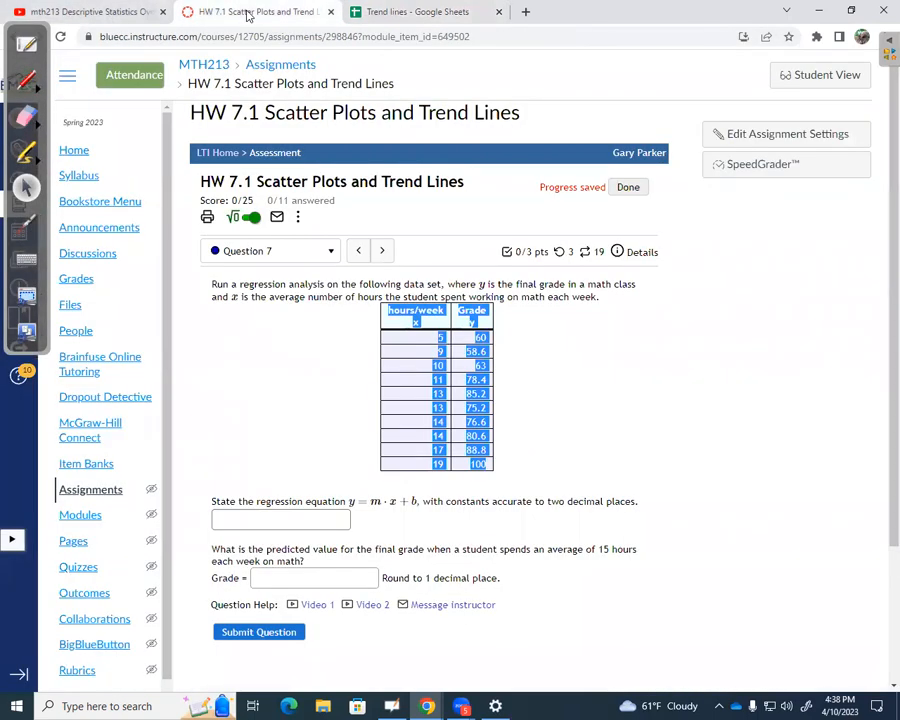
pyautogui.click(308, 520)
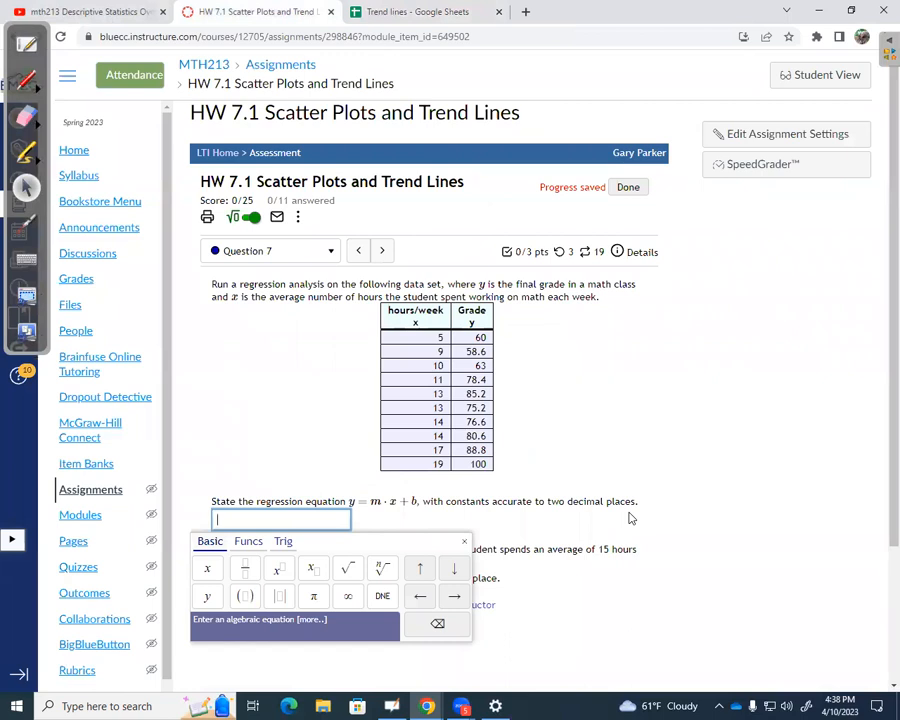
pyautogui.write('y = 3.01')
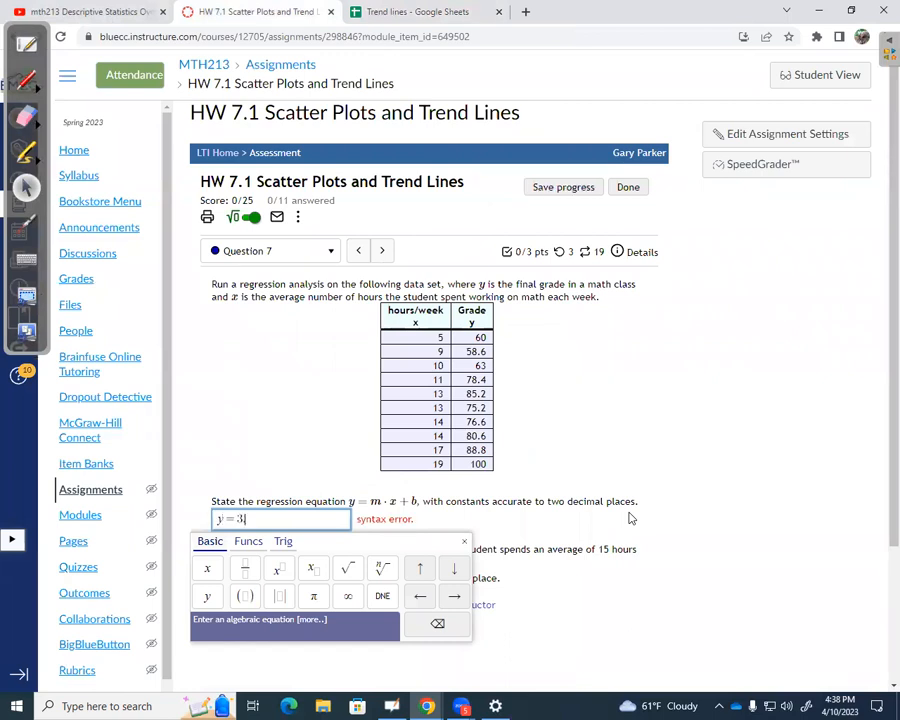
pyautogui.write('x + 38')
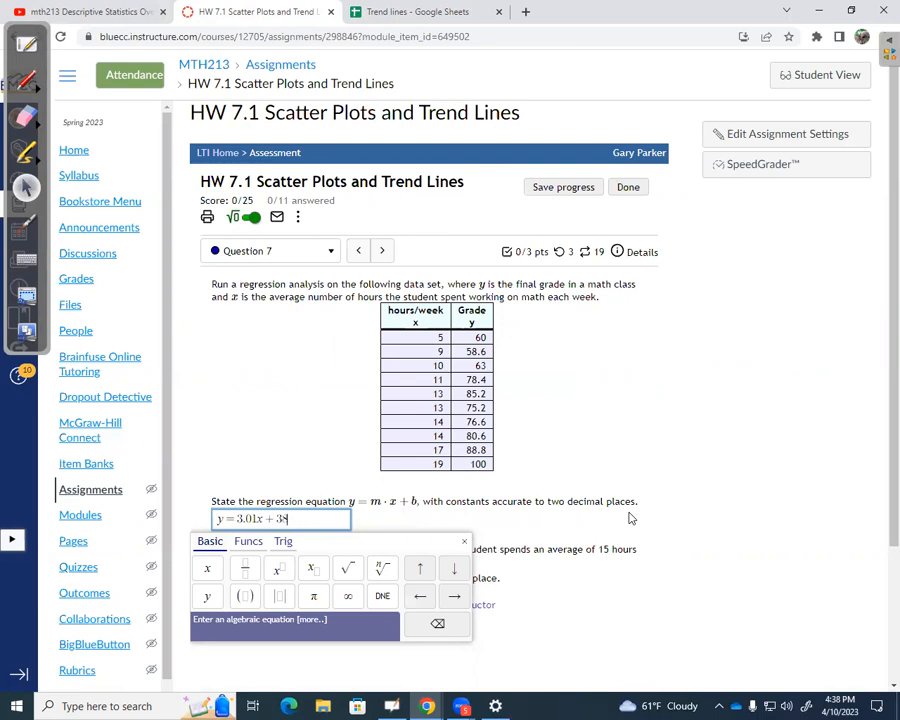
pyautogui.click(403, 12)
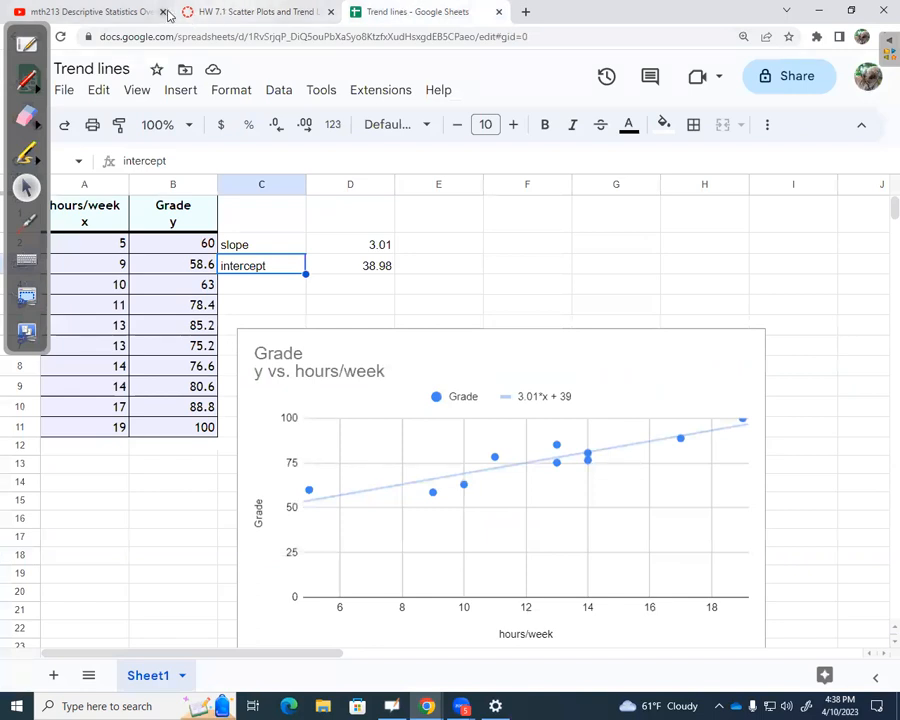
pyautogui.click(228, 11)
pyautogui.write('.98')
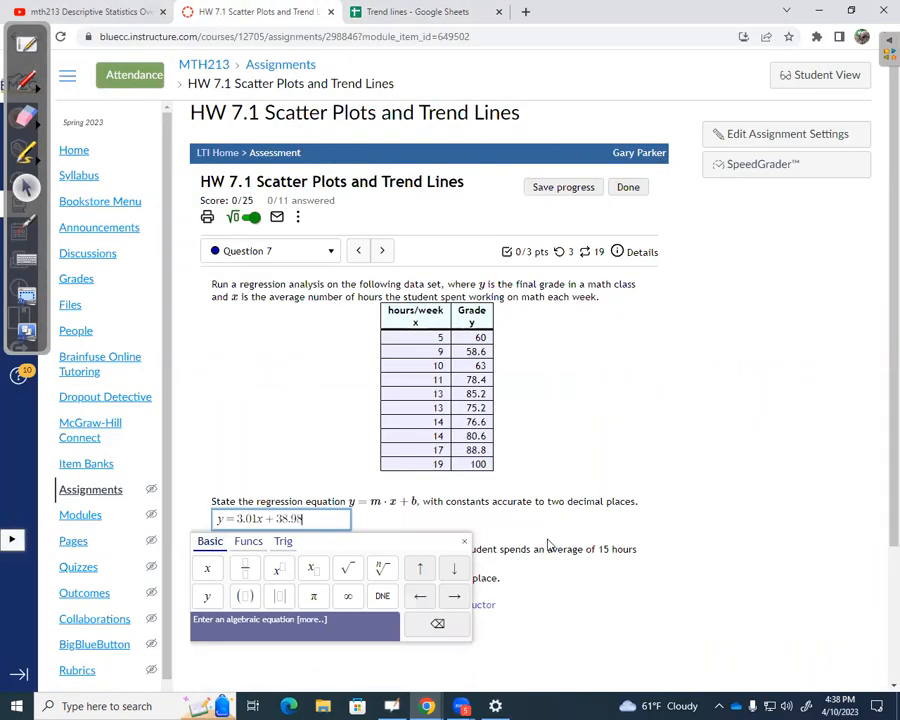
pyautogui.press('Return')
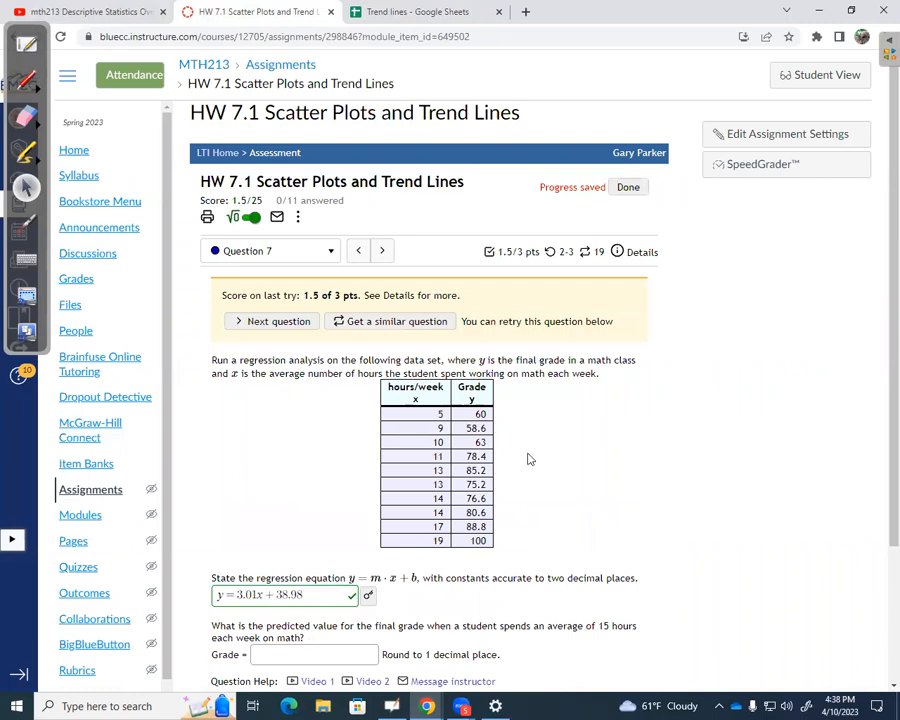
# Review the 15-hour grade prediction question, then return to the Trend lines spreadsheet and enter the label "prediction" in cell C4.
pyautogui.scroll(-2, 538, 485)
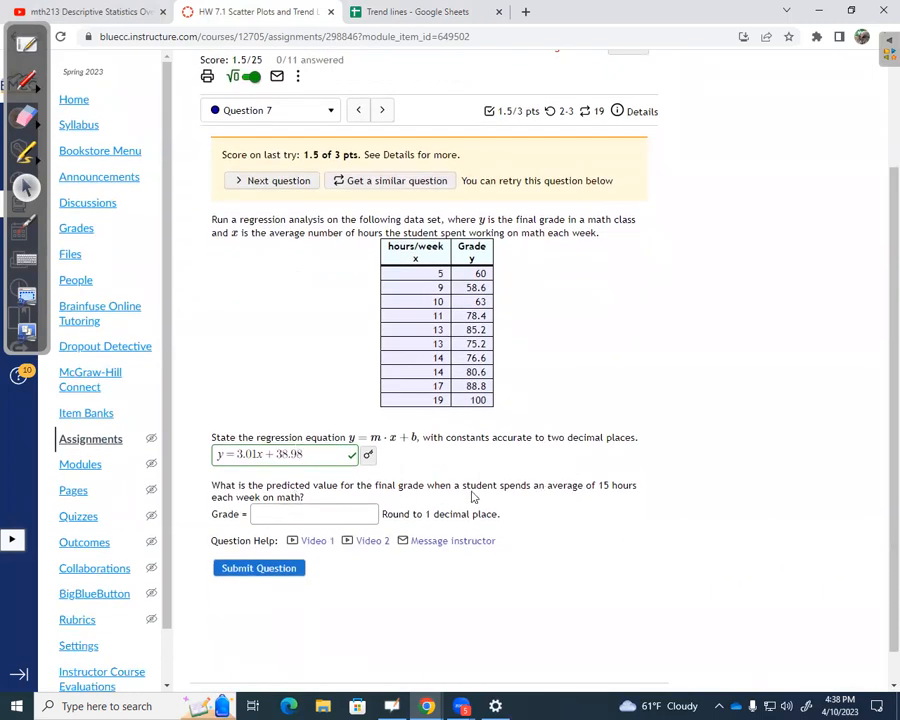
pyautogui.moveTo(597, 485); pyautogui.dragTo(611, 485)
pyautogui.click(420, 14)
pyautogui.click(282, 288)
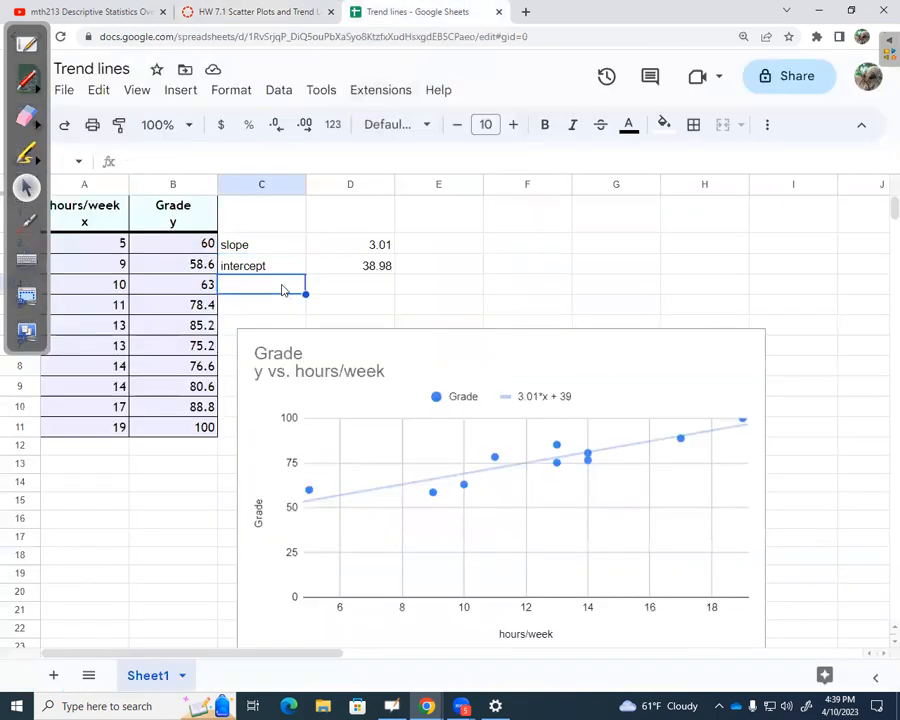
pyautogui.write('prediction')
pyautogui.press('Tab')
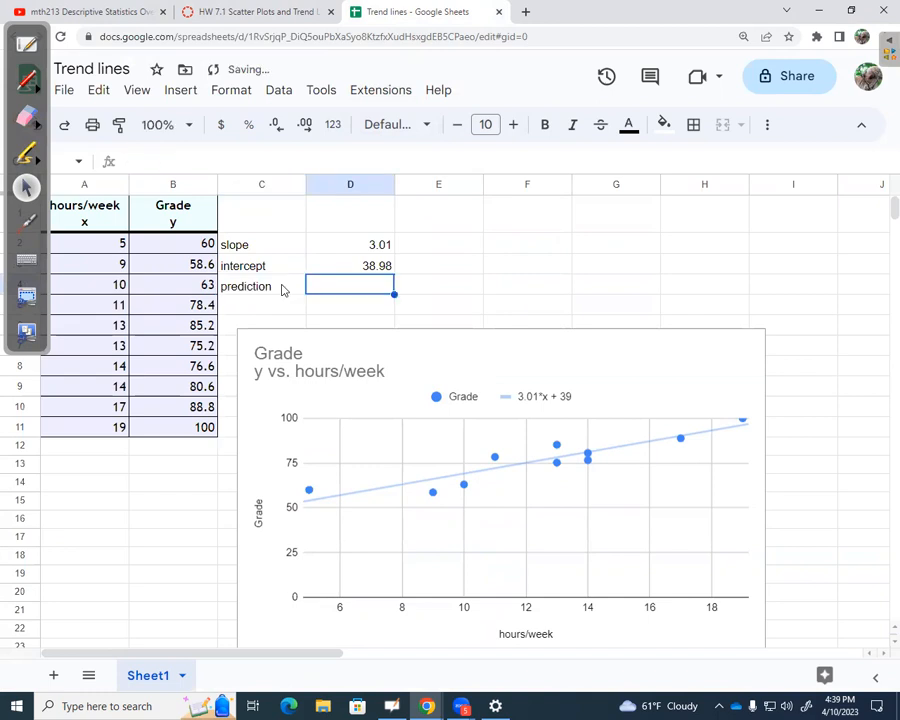
# Calculate the predicted grade for 15 hours in D4 with =D2*15+D3.
pyautogui.write('=')
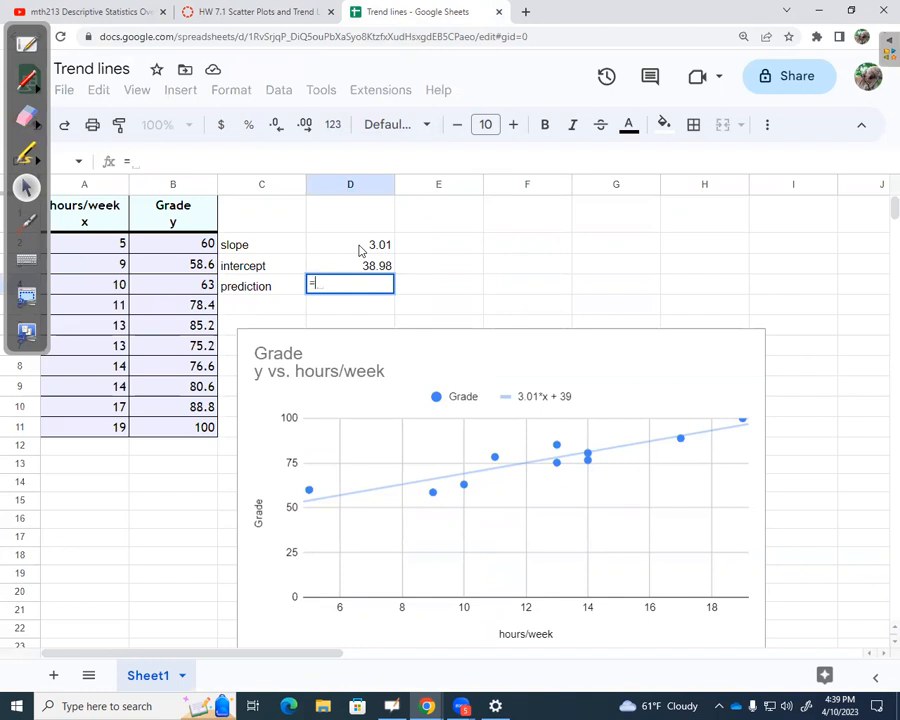
pyautogui.click(361, 250)
pyautogui.write('*15')
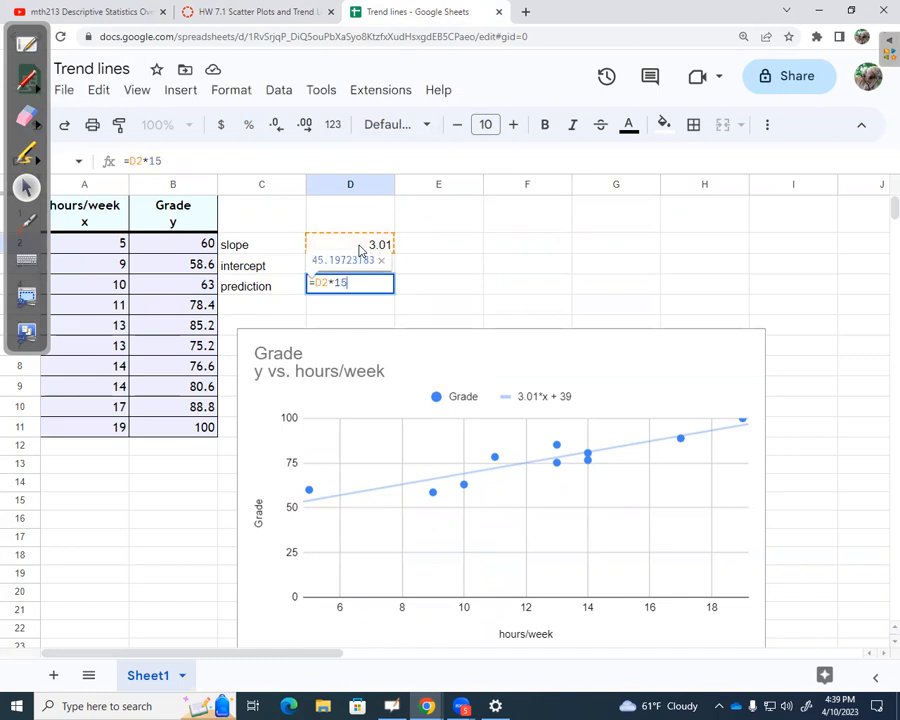
pyautogui.write('+')
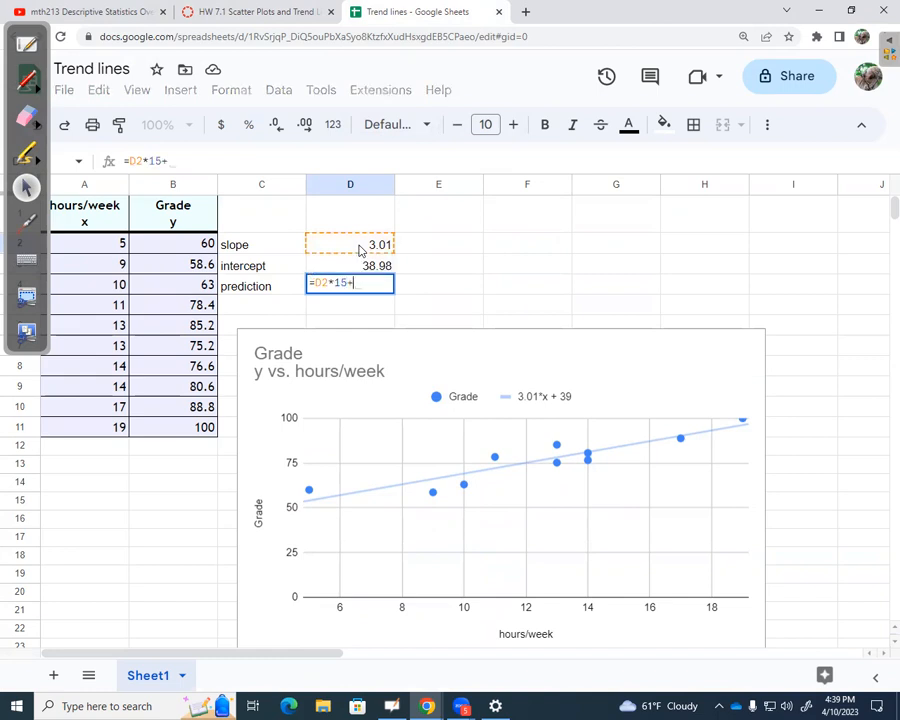
pyautogui.click(372, 268)
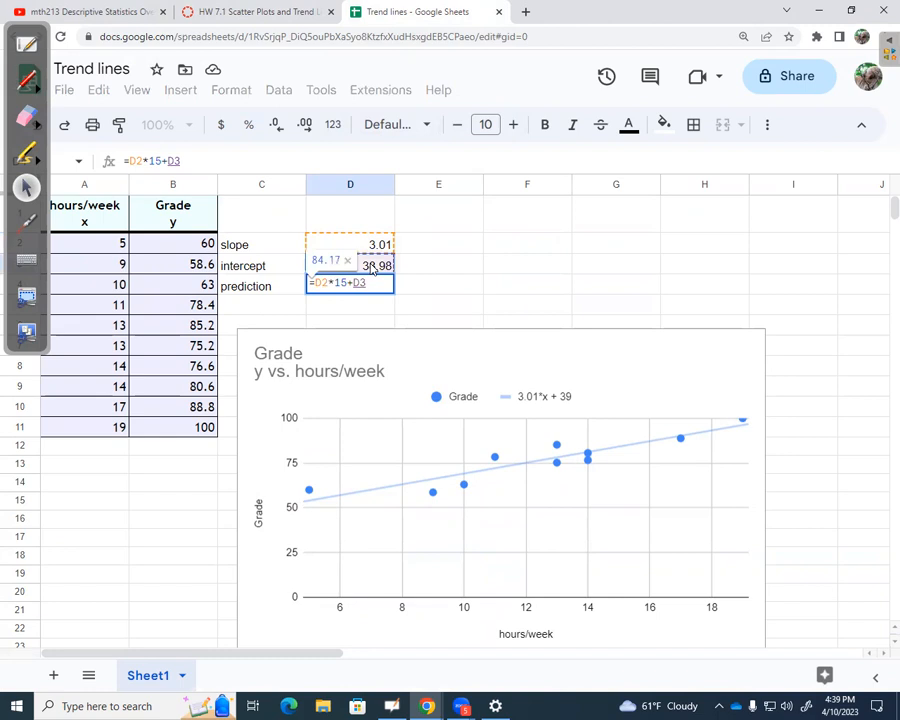
pyautogui.press('Return')
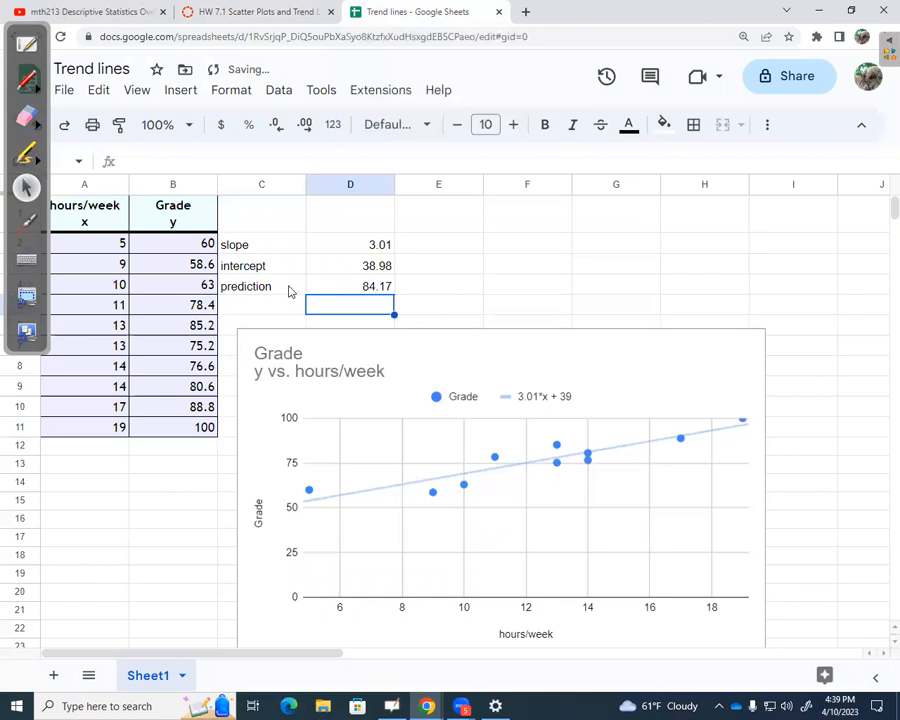
# Enter the note "for 15 hours per week" in cell E4 beside the prediction.
pyautogui.click(439, 289)
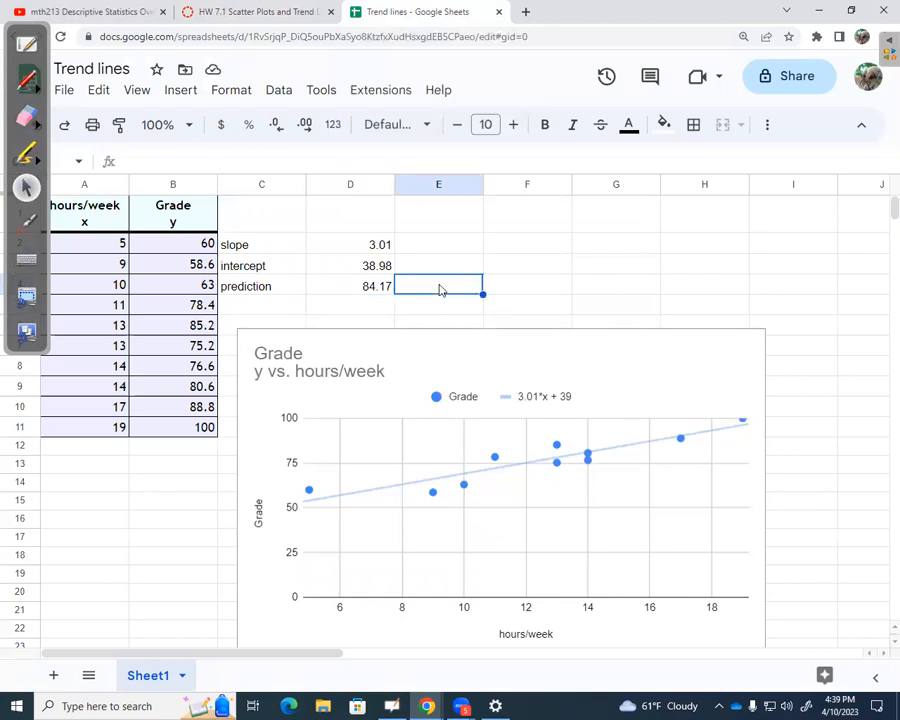
pyautogui.write('for ')
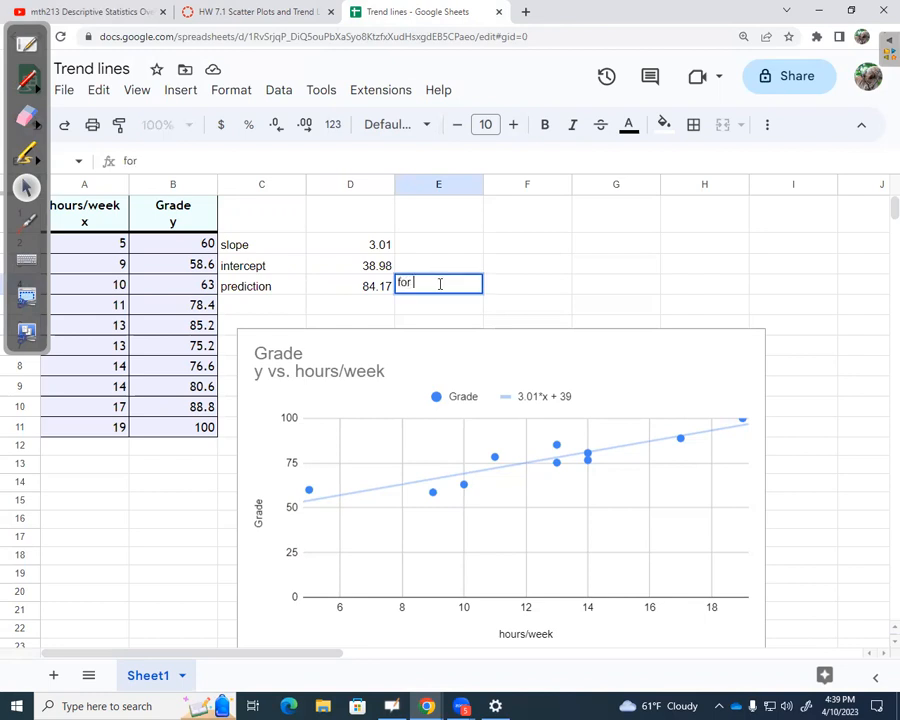
pyautogui.write('15 hours ')
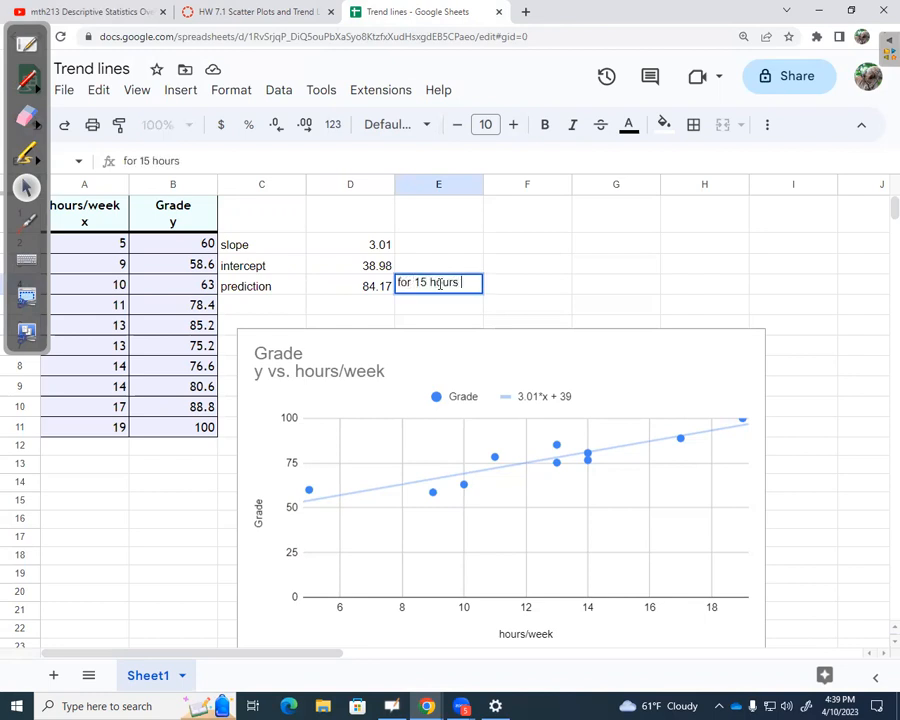
pyautogui.write('per week')
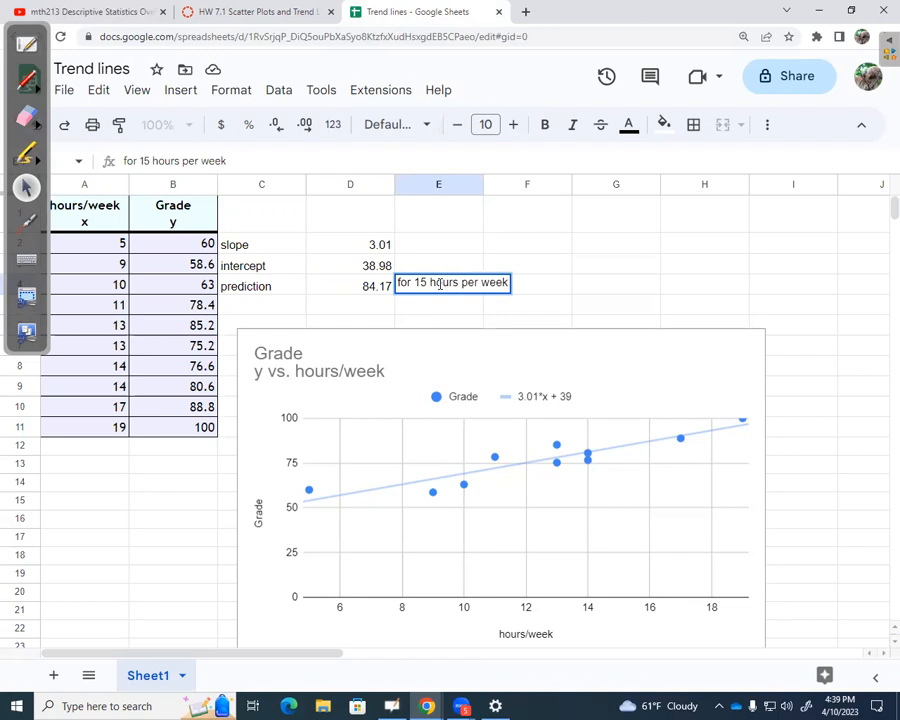
pyautogui.press('Return')
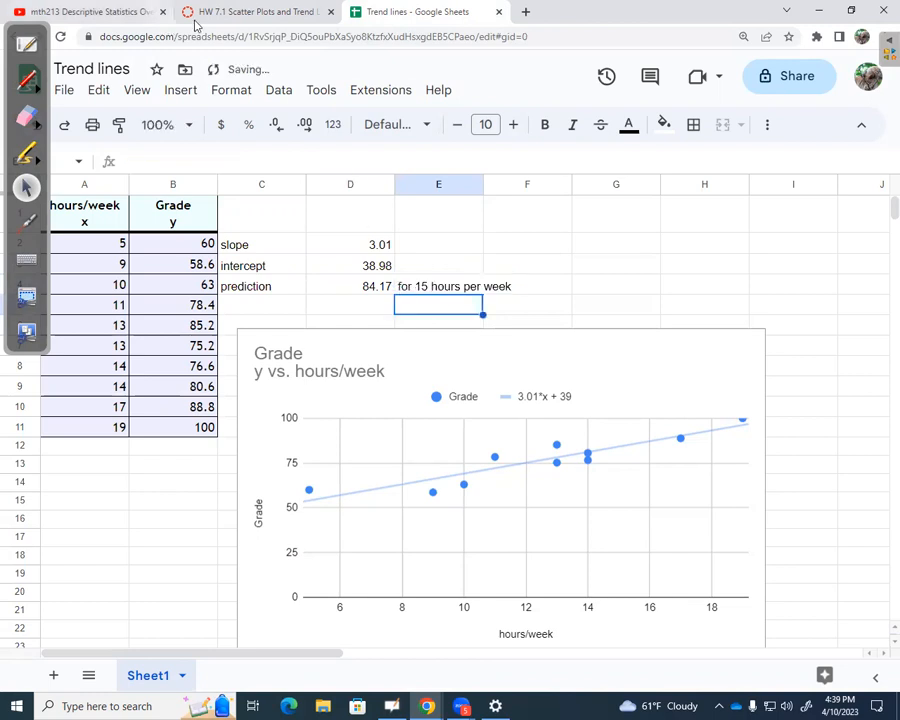
# Switch to the HW 7.1 assignment and enter 84.2 as the predicted grade for 15 hours in Question 7.
pyautogui.click(226, 13)
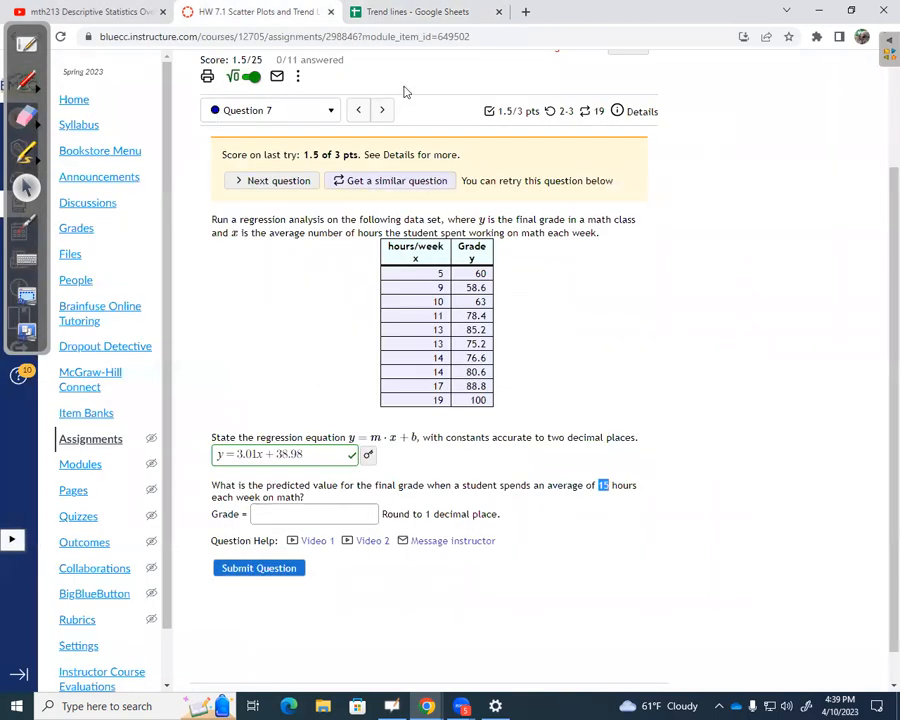
pyautogui.click(452, 14)
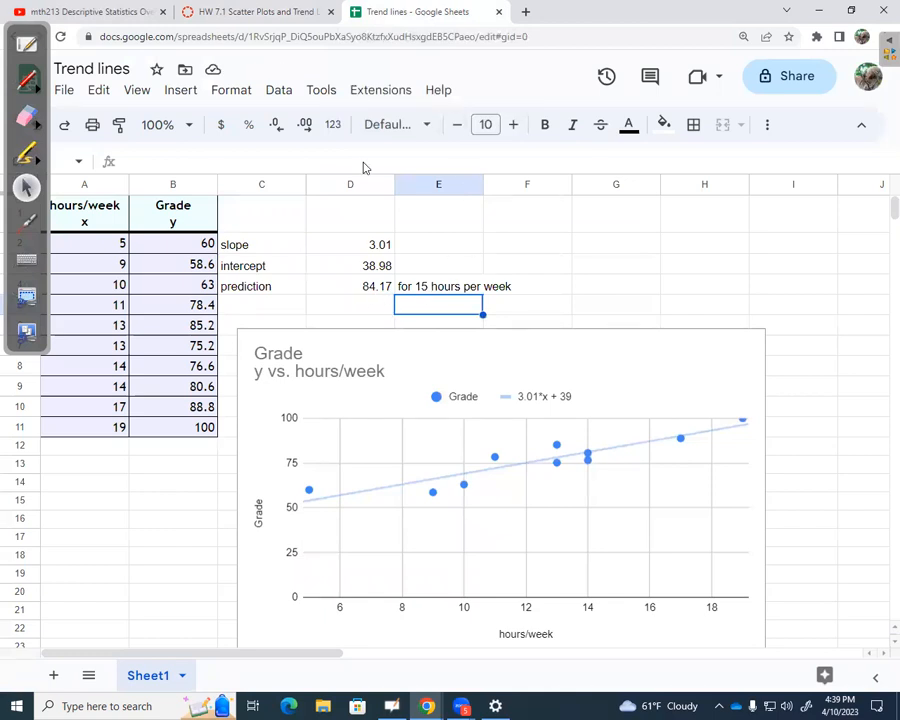
pyautogui.click(243, 14)
pyautogui.click(332, 507)
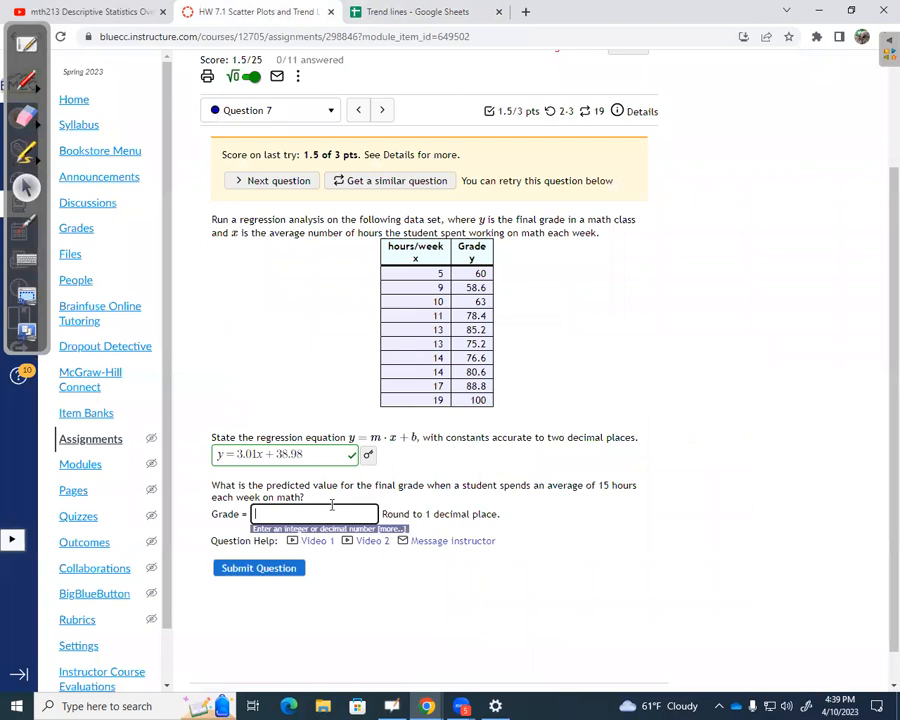
pyautogui.write('84.2')
pyautogui.click(437, 478)
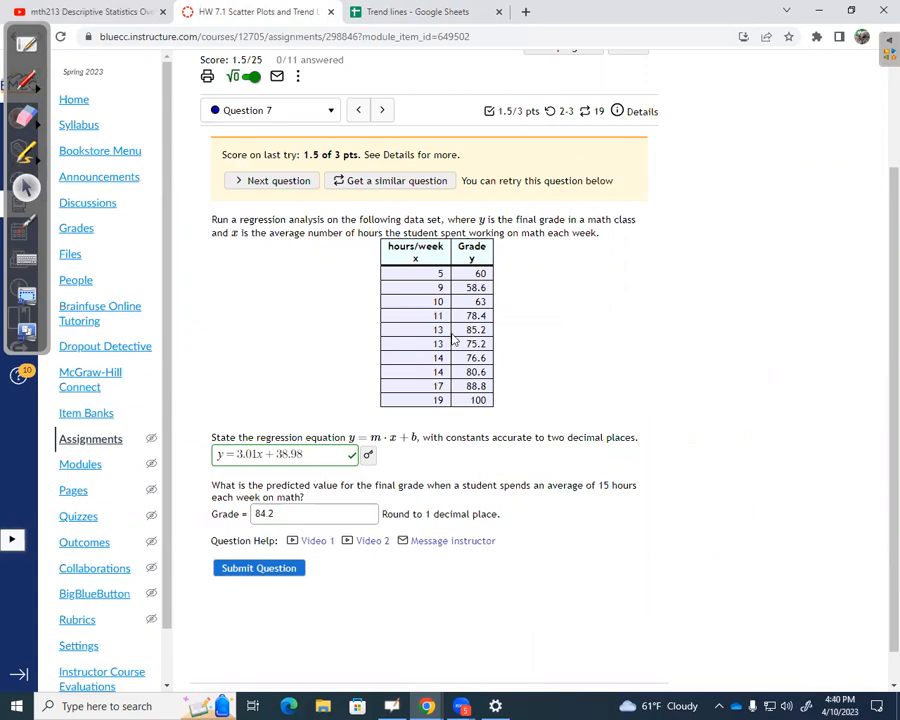
# Look through Questions 8 and 9 of the assignment, then return to the Trend lines spreadsheet.
pyautogui.click(382, 112)
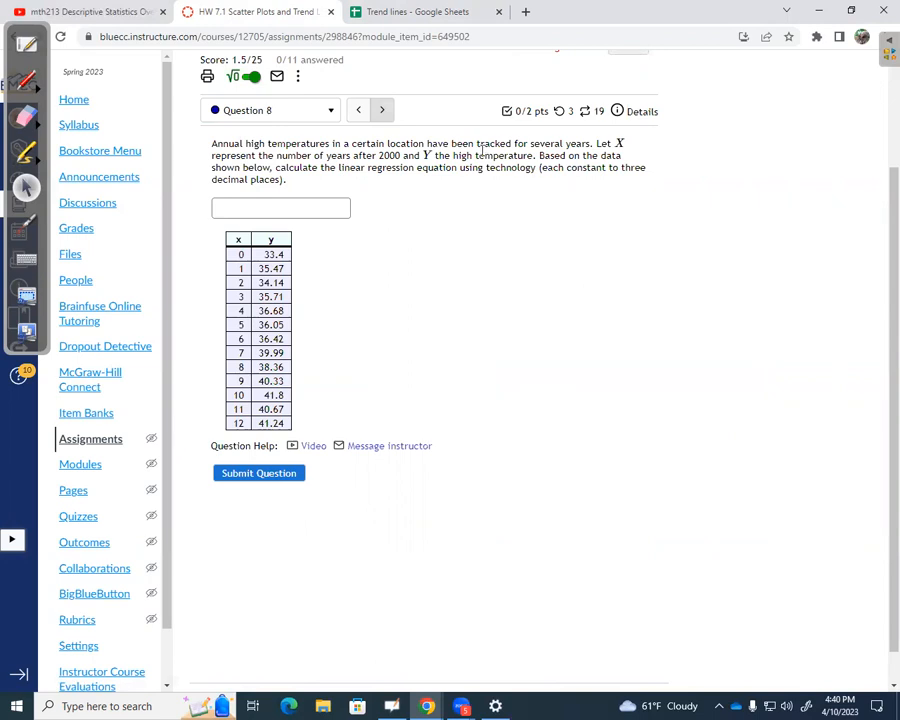
pyautogui.click(383, 112)
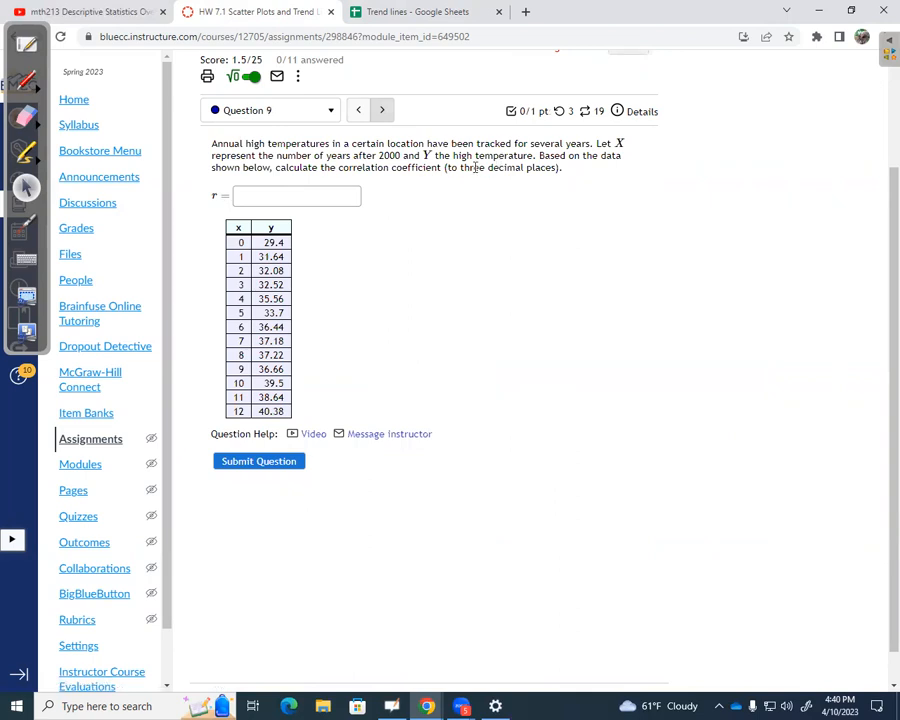
pyautogui.click(412, 16)
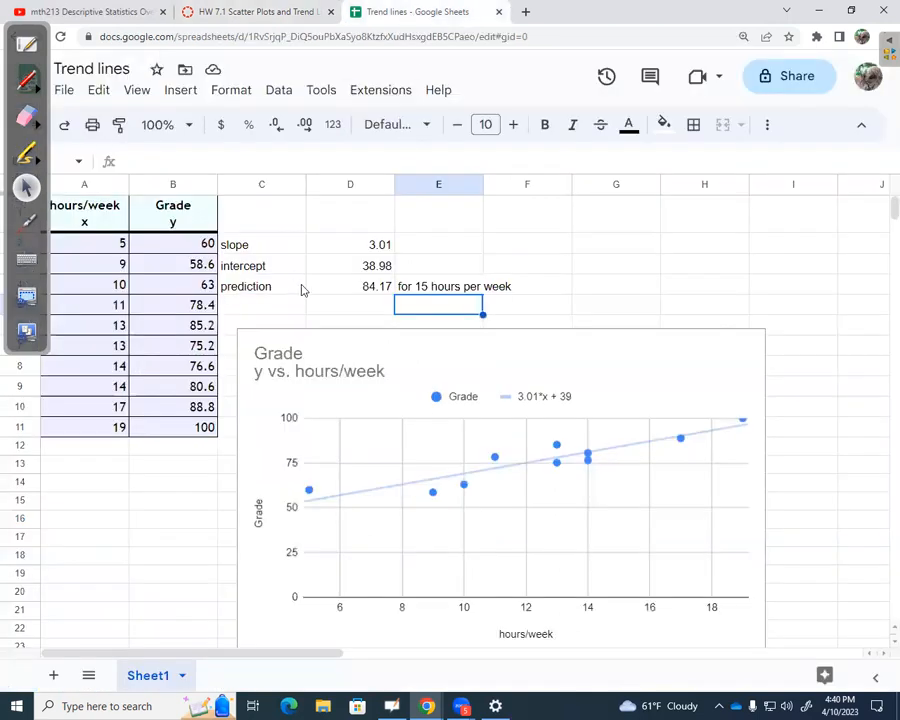
# Enter the label "correlation" in cell C5 below the prediction label.
pyautogui.click(280, 309)
pyautogui.write('c')
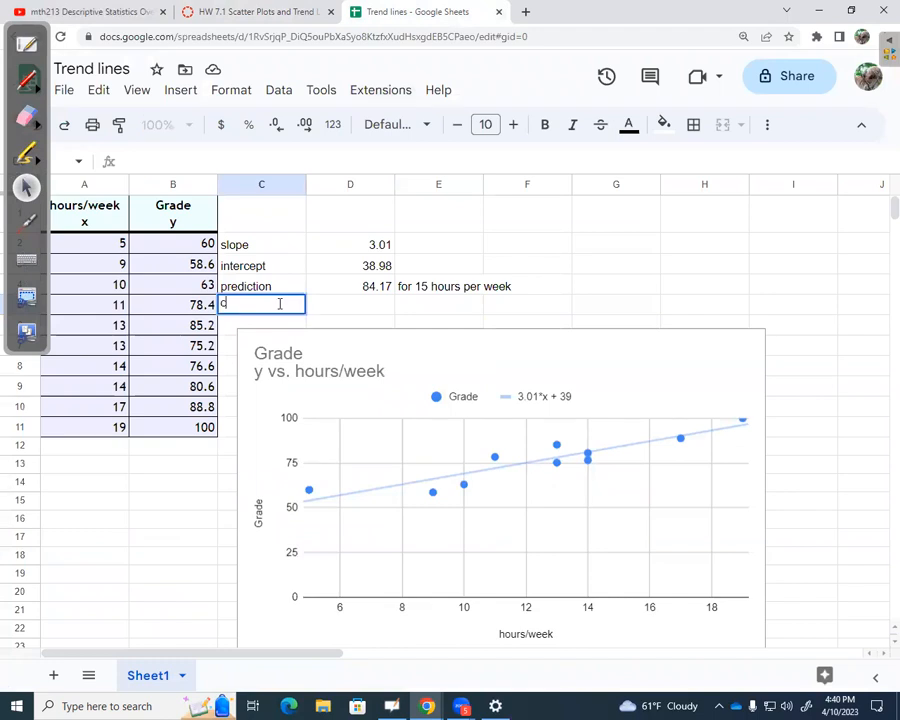
pyautogui.write('orrelation')
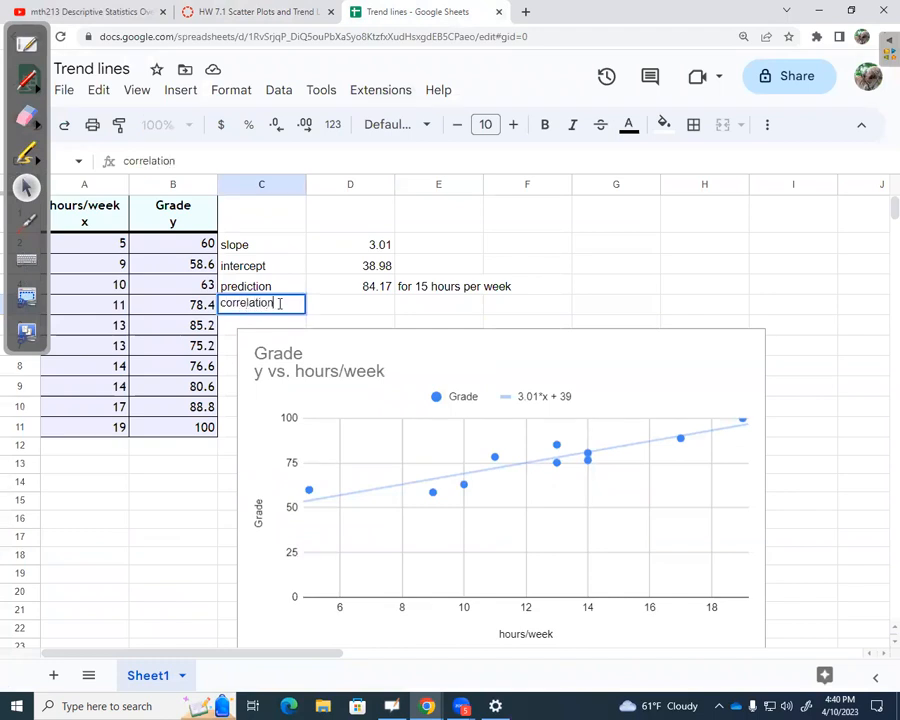
pyautogui.click(369, 312)
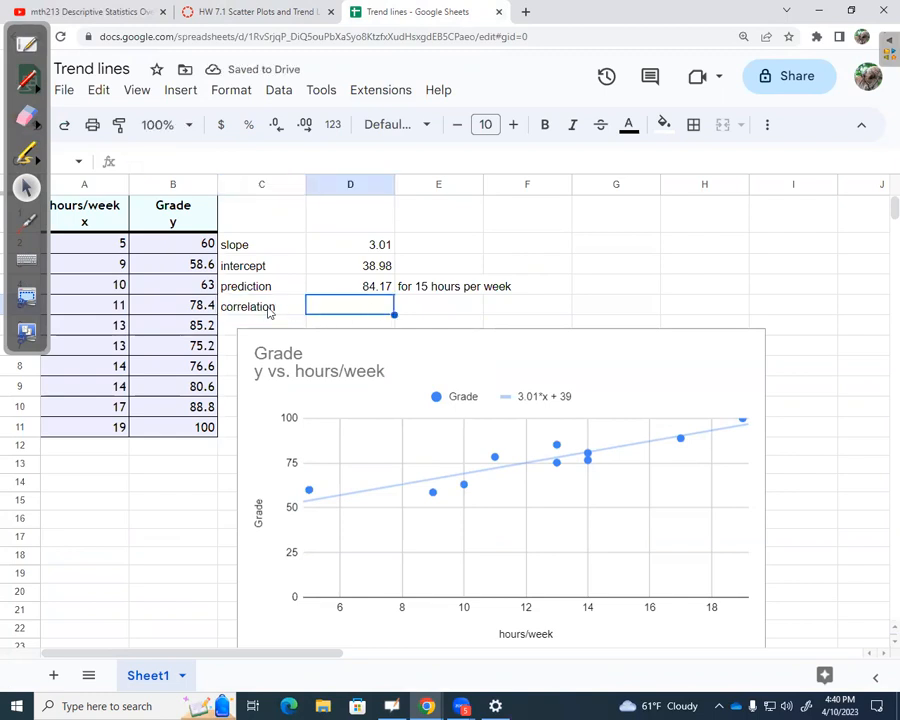
pyautogui.press('Left')
# Calculate the correlation coefficient of the grades and hours in D5 with =CORREL(B2:B11,A2:A11).
pyautogui.click(340, 312)
pyautogui.write('=cor')
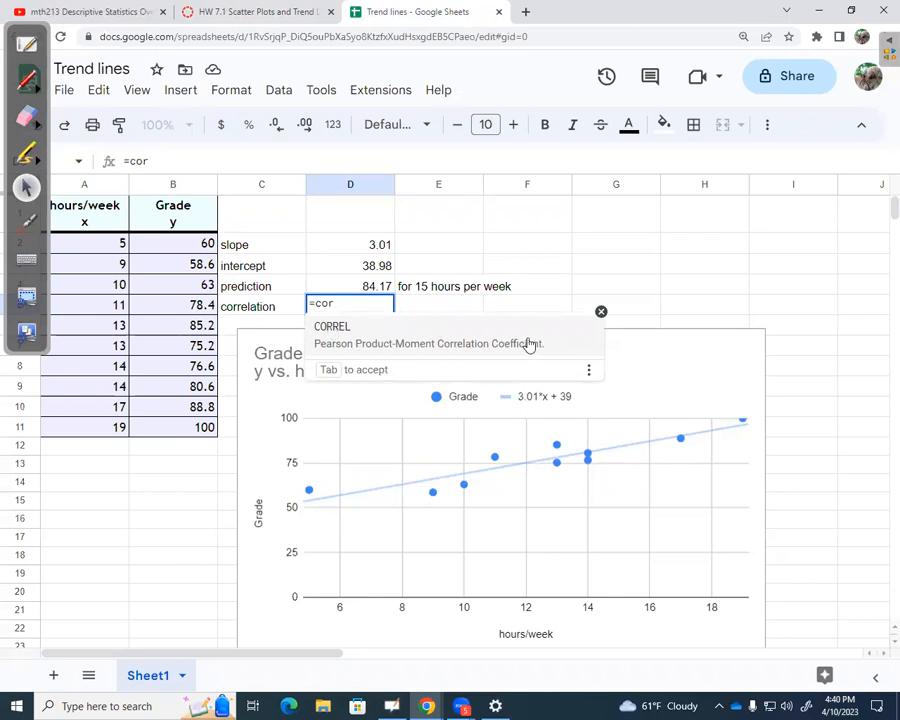
pyautogui.click(345, 328)
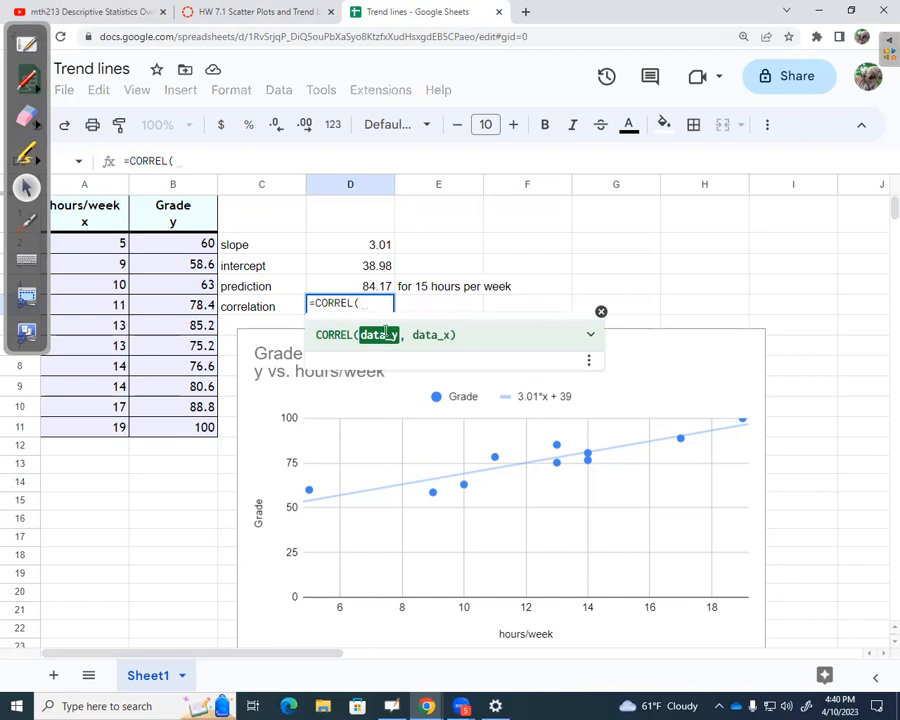
pyautogui.moveTo(200, 248); pyautogui.dragTo(197, 431)
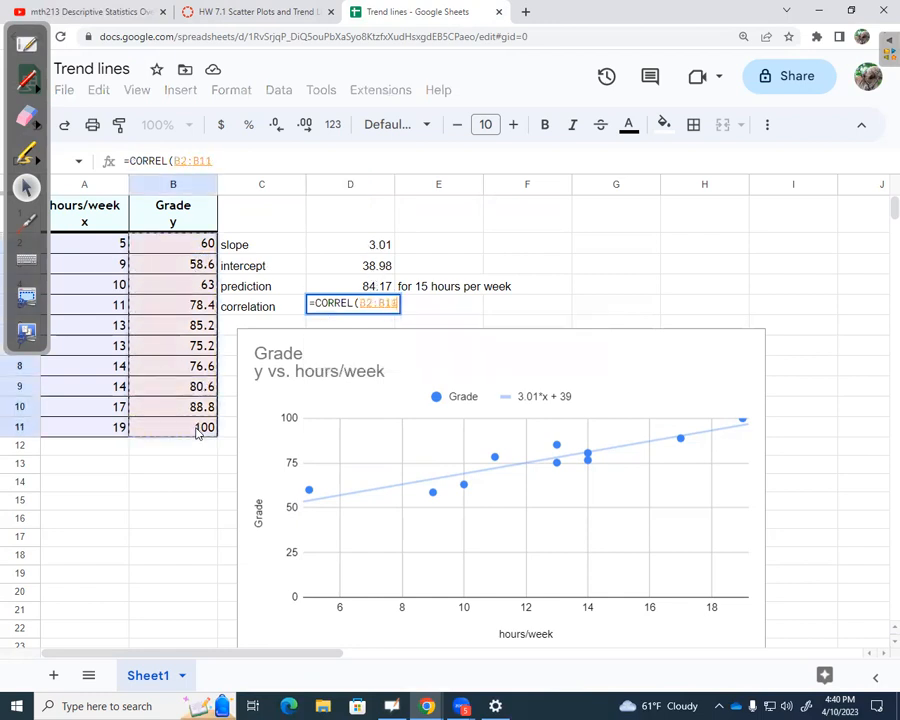
pyautogui.write(',')
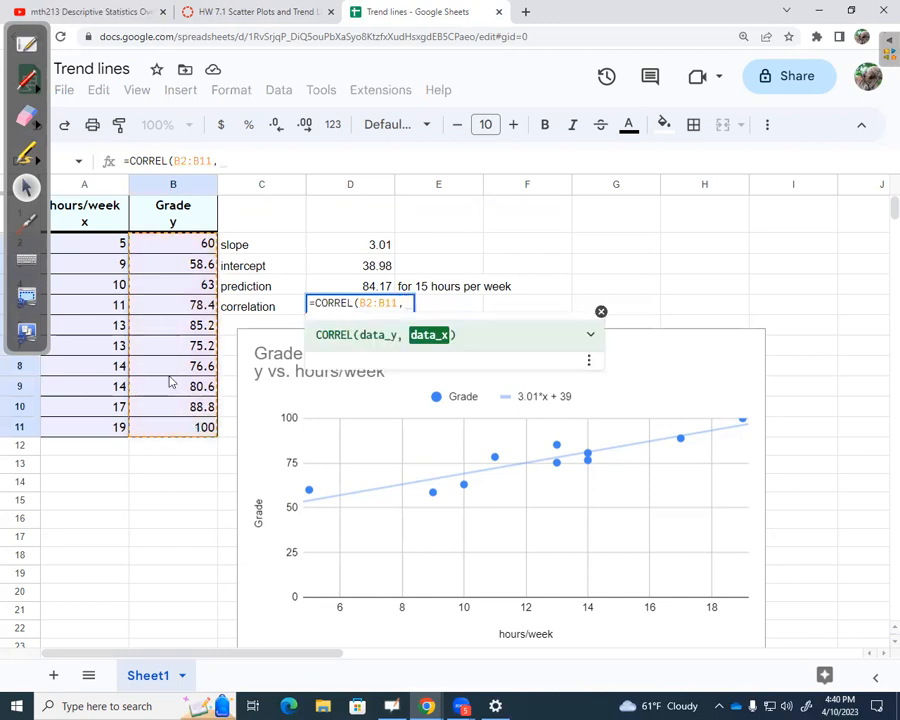
pyautogui.click(113, 250)
pyautogui.moveTo(108, 276); pyautogui.dragTo(92, 428)
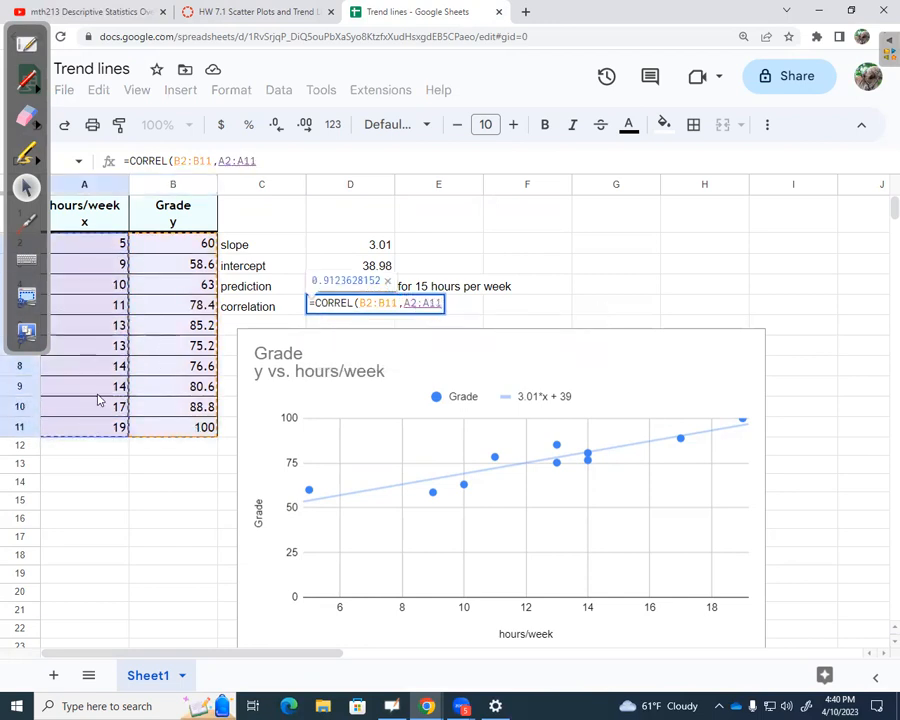
pyautogui.press('Return')
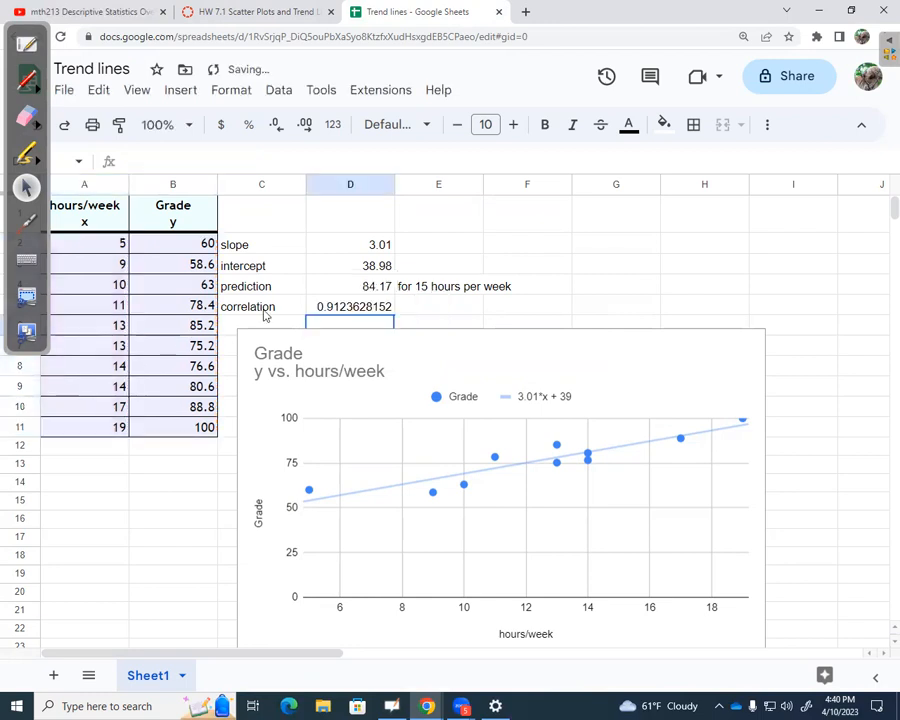
# Review the correlation formula in D5 and the labelled slope, intercept, prediction and correlation rows in C2:D5.
pyautogui.click(358, 310)
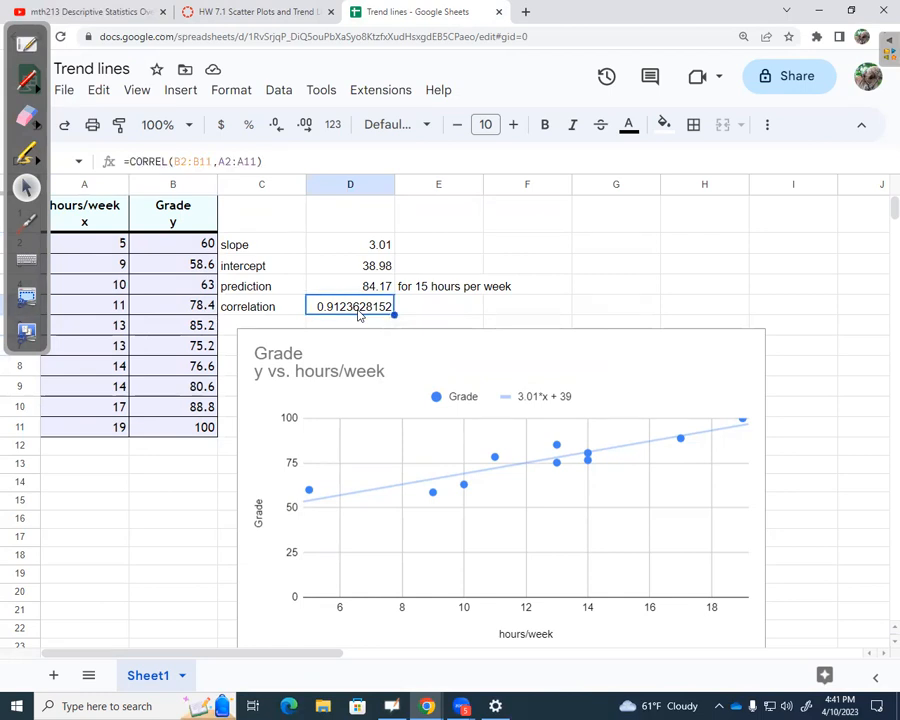
pyautogui.click(433, 311)
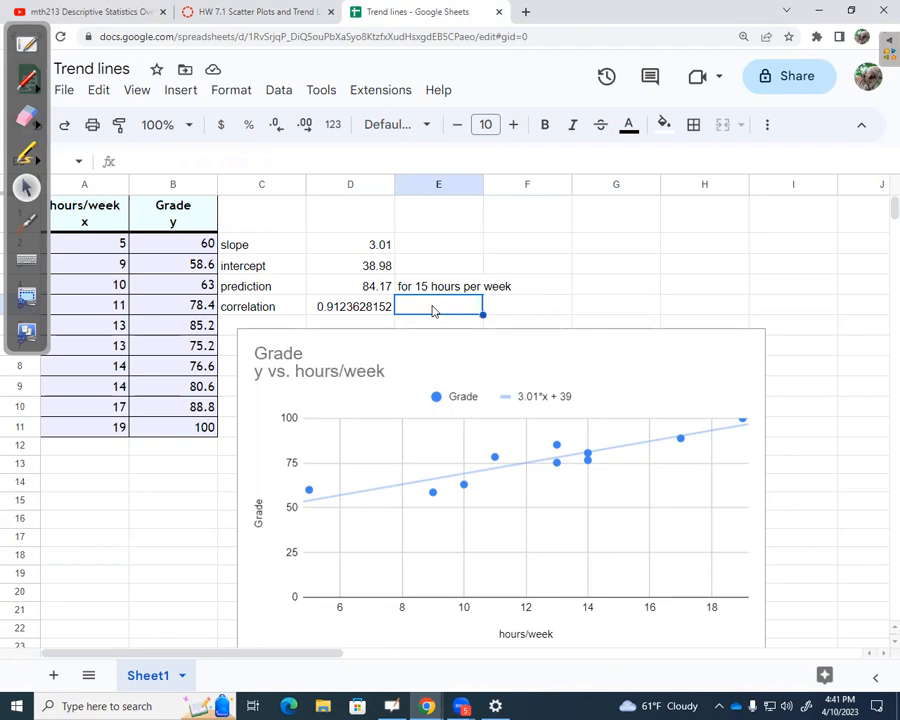
pyautogui.moveTo(245, 247); pyautogui.dragTo(373, 251)
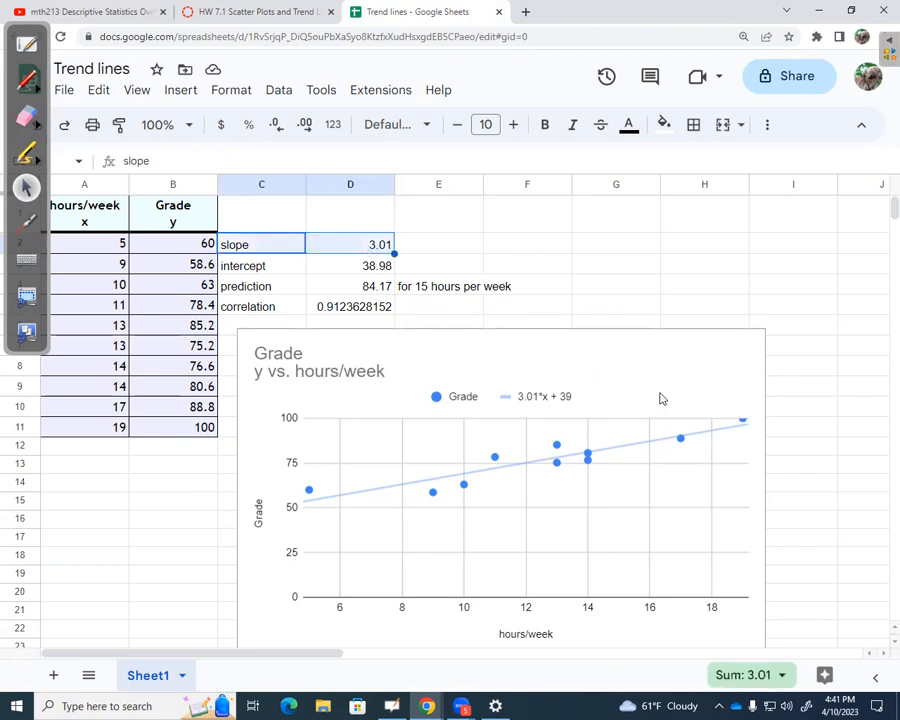
pyautogui.moveTo(247, 268); pyautogui.dragTo(355, 266)
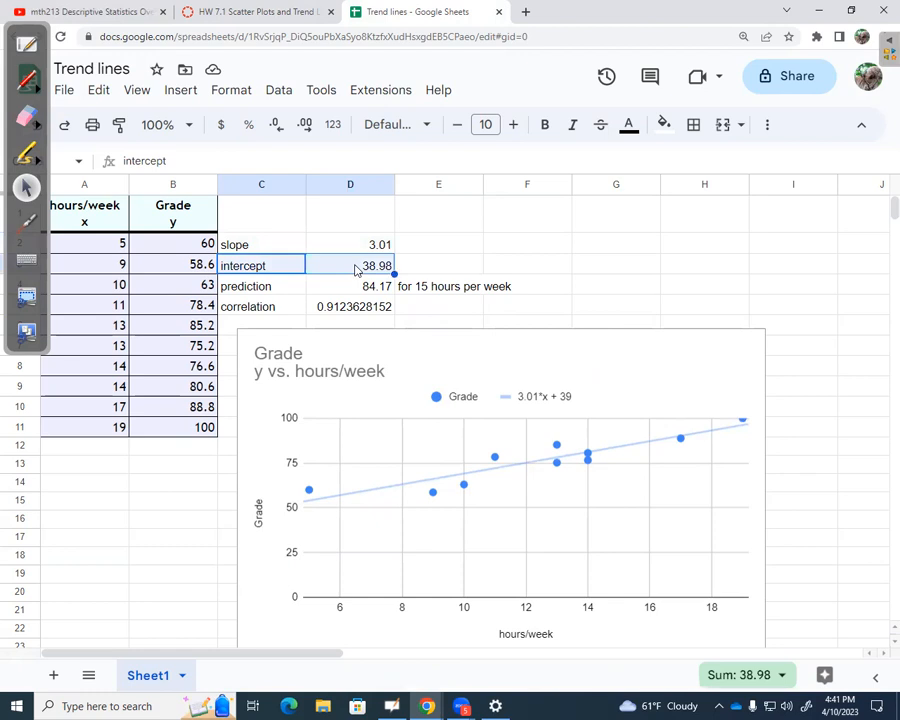
pyautogui.moveTo(263, 289); pyautogui.dragTo(346, 288)
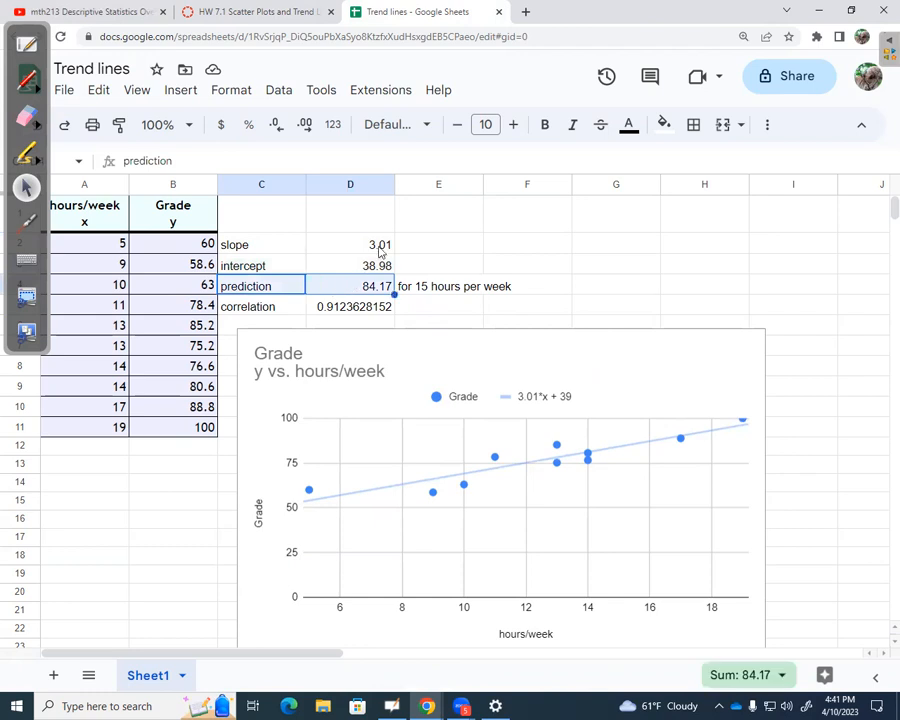
pyautogui.click(281, 312)
pyautogui.moveTo(281, 312); pyautogui.dragTo(381, 307)
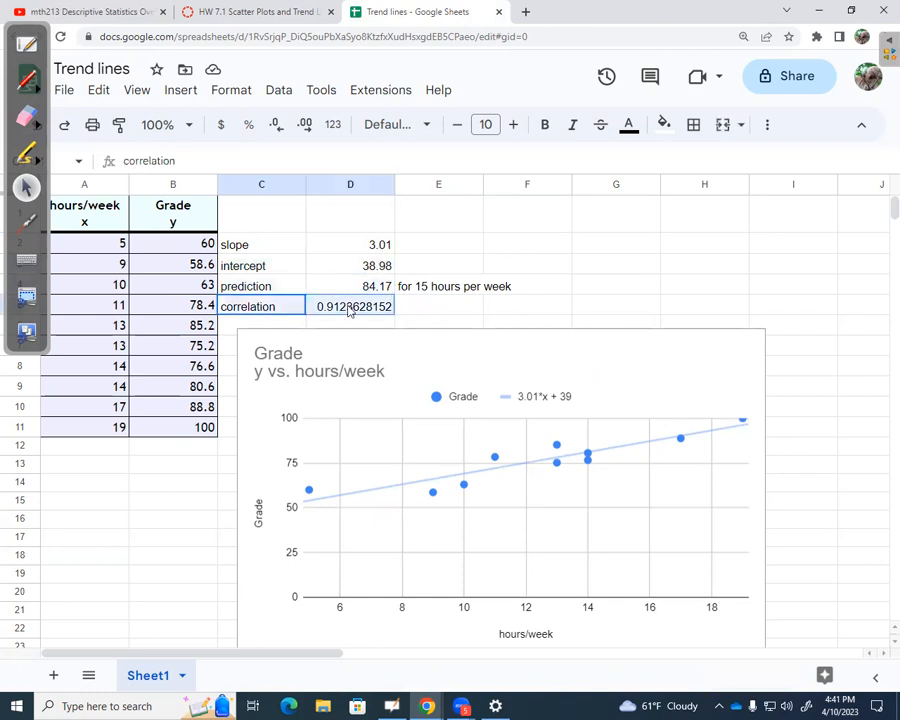